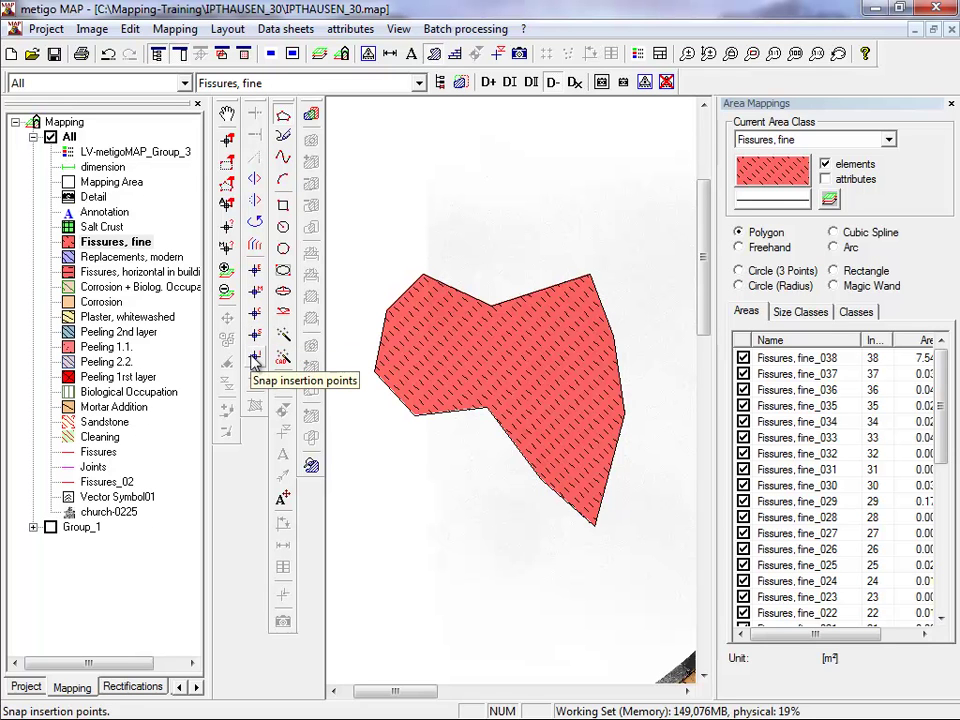
- With endpoint snapping on, draw a Corrosion polygon of about 6.2 m² that follows the upper edge of the fine fissures area
{"action": "left_click", "coordinate": [256, 273]}
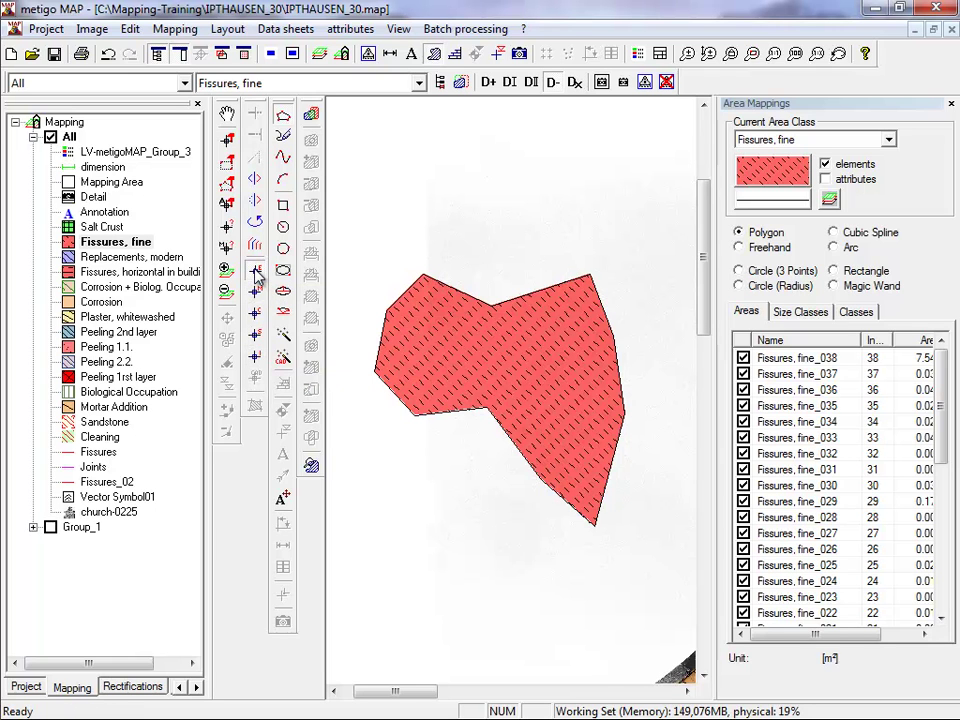
{"action": "left_click", "coordinate": [104, 302]}
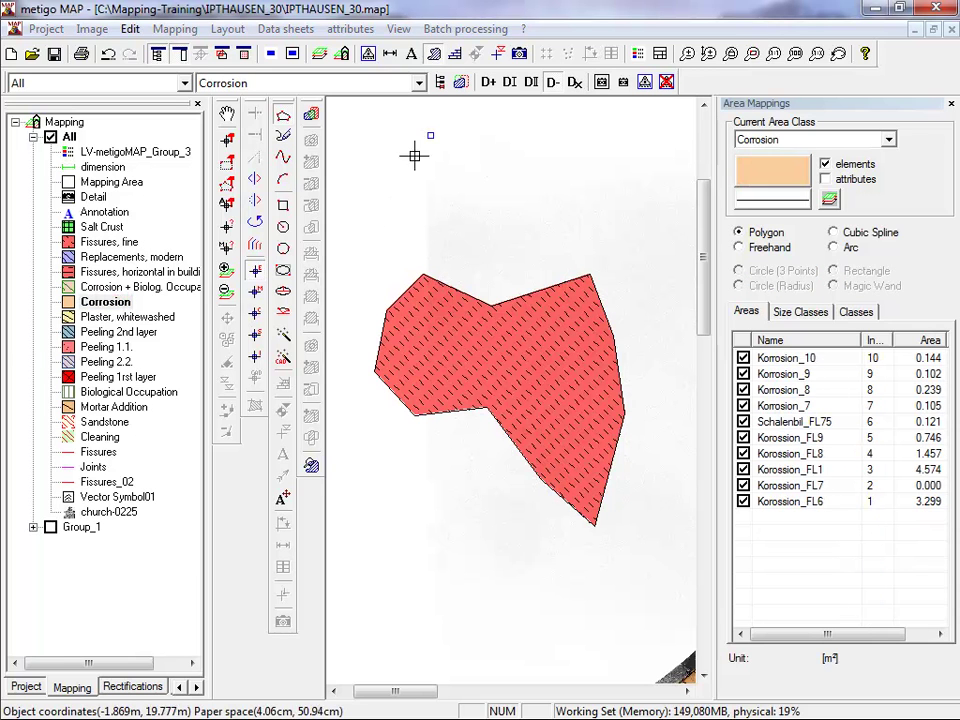
{"action": "left_click", "coordinate": [382, 227]}
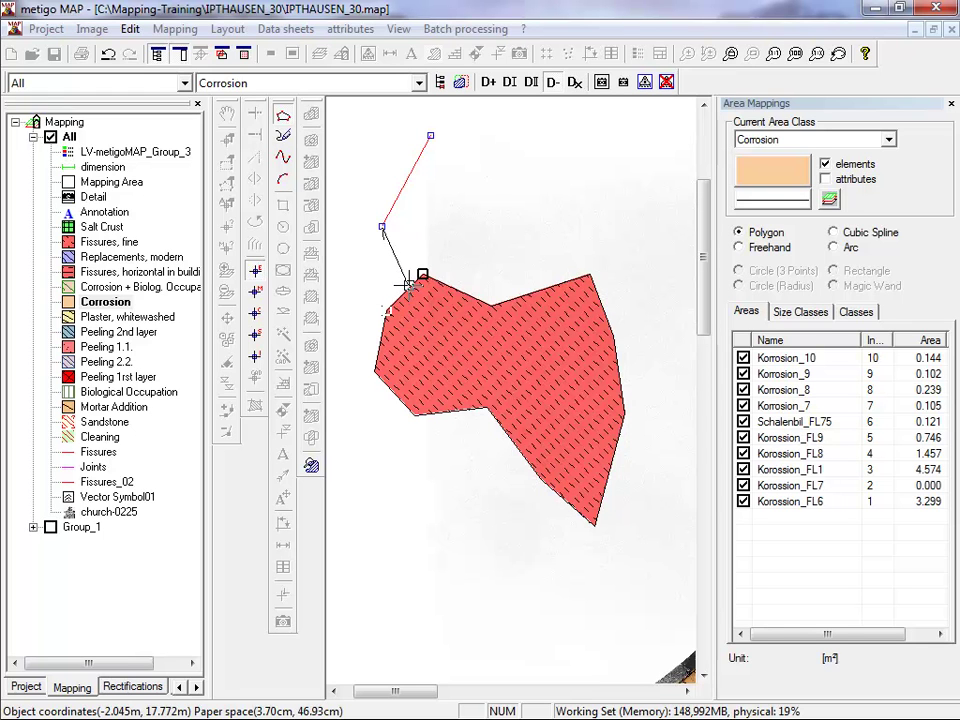
{"action": "left_click", "coordinate": [422, 276]}
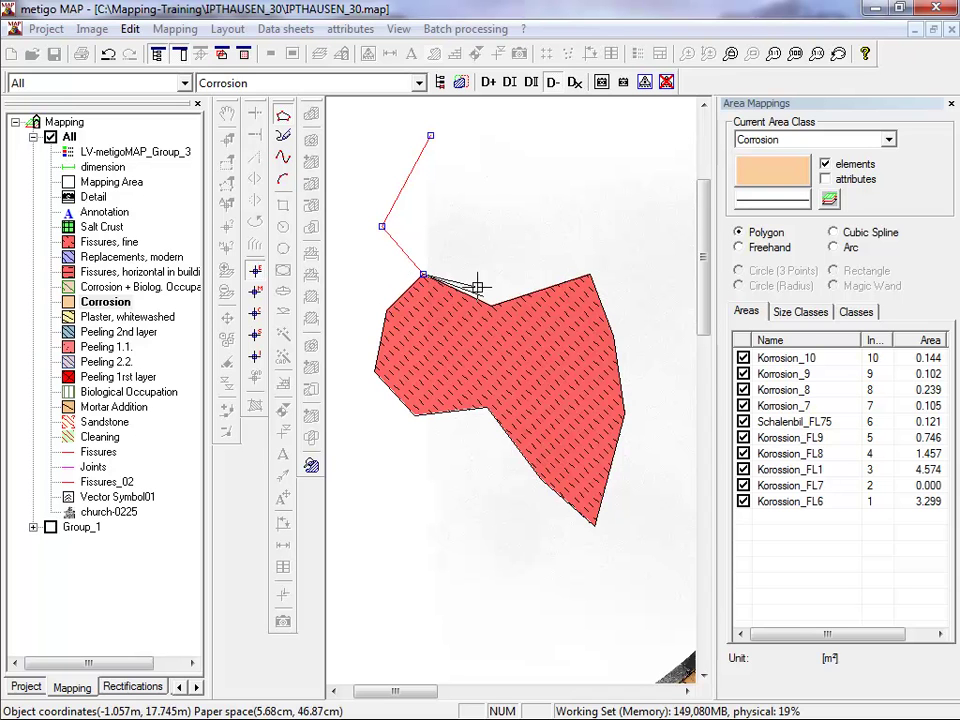
{"action": "left_click", "coordinate": [478, 299]}
{"action": "left_click", "coordinate": [559, 278]}
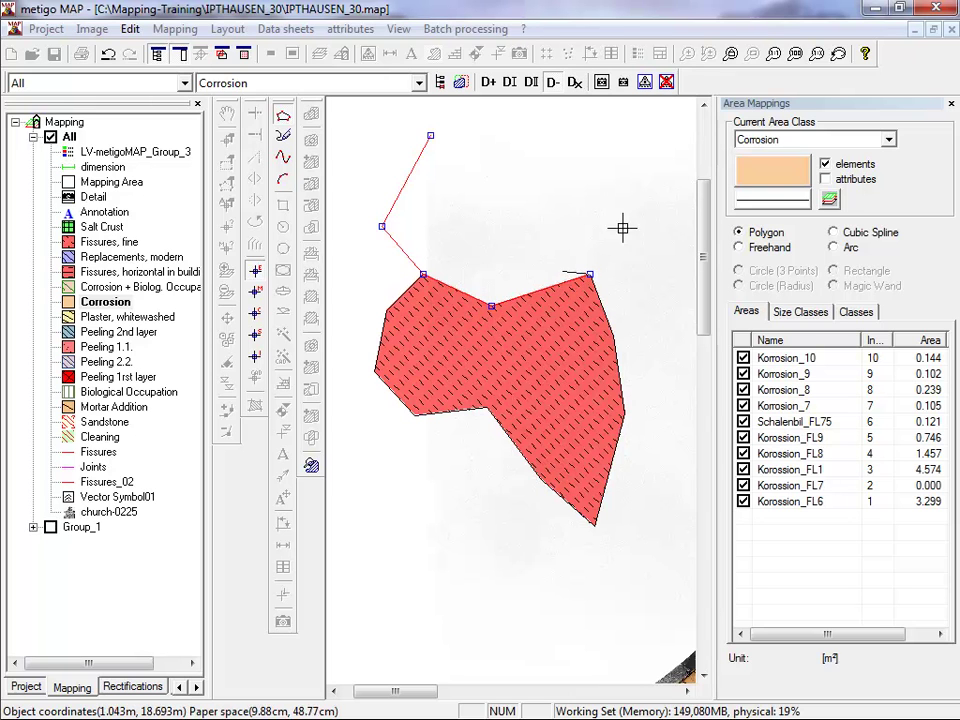
{"action": "left_click", "coordinate": [632, 352]}
{"action": "left_click", "coordinate": [627, 392]}
{"action": "left_click", "coordinate": [653, 357]}
{"action": "left_click", "coordinate": [641, 290]}
{"action": "left_click", "coordinate": [622, 219]}
{"action": "left_click", "coordinate": [545, 177]}
{"action": "double_click", "coordinate": [499, 145]}
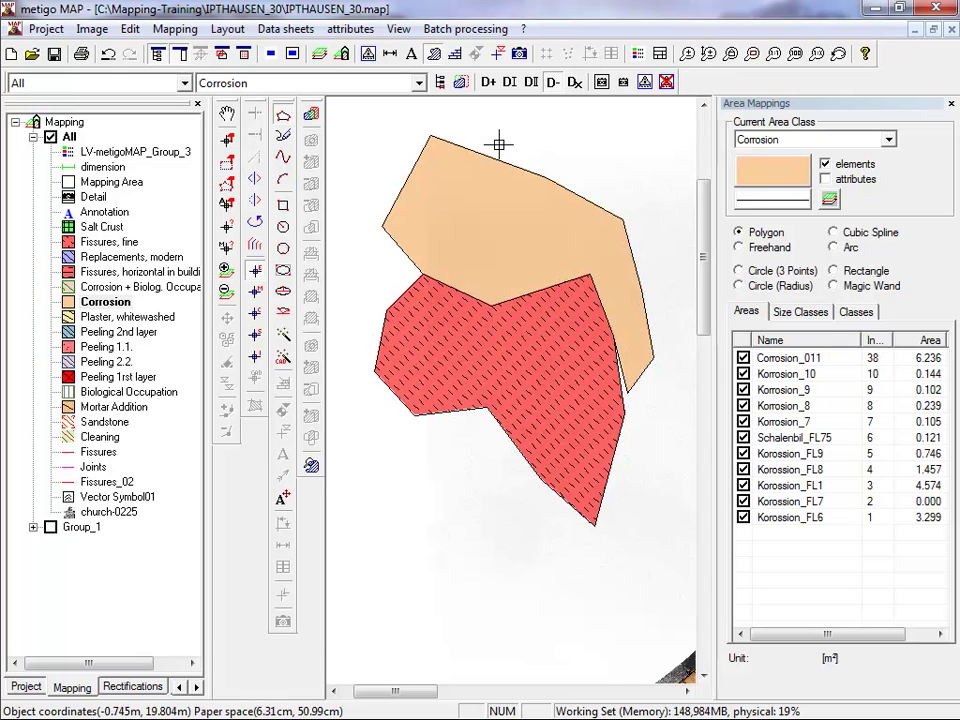
- Add midpoint snapping and draw a Replacements, modern polygon of about 3.5 m² along the corrosion area's upper outer edge
{"action": "left_click", "coordinate": [168, 257]}
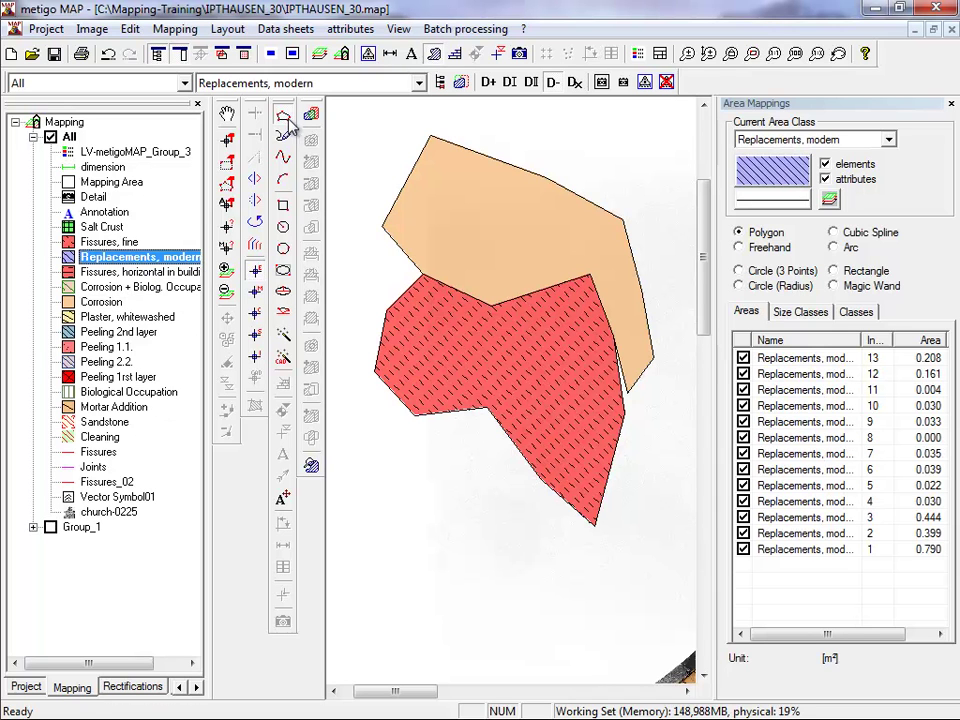
{"action": "left_click", "coordinate": [257, 291]}
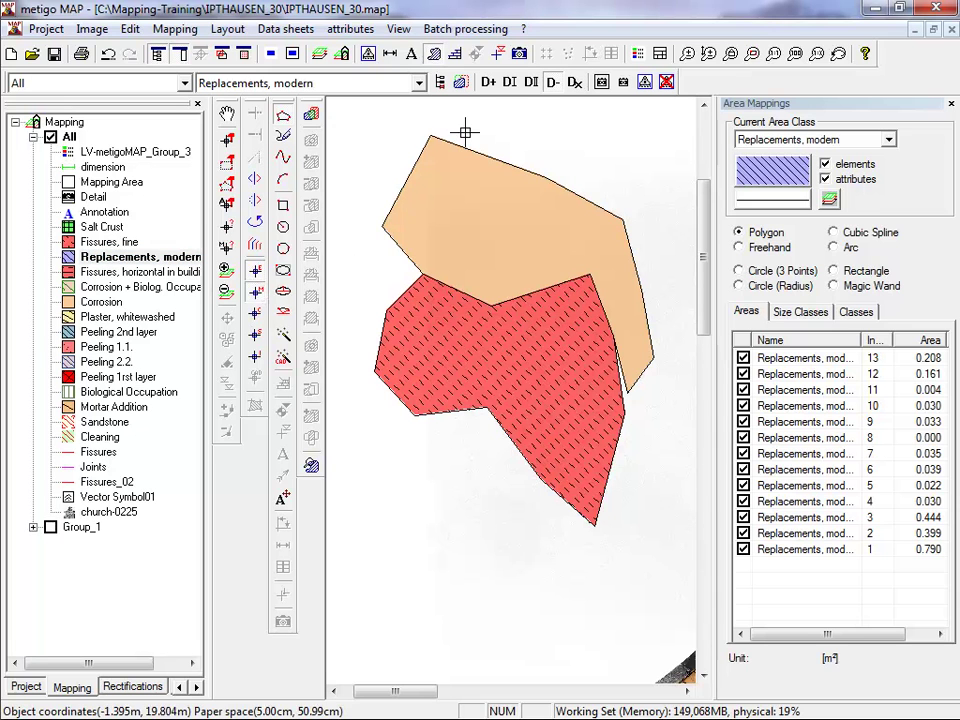
{"action": "left_click", "coordinate": [535, 104]}
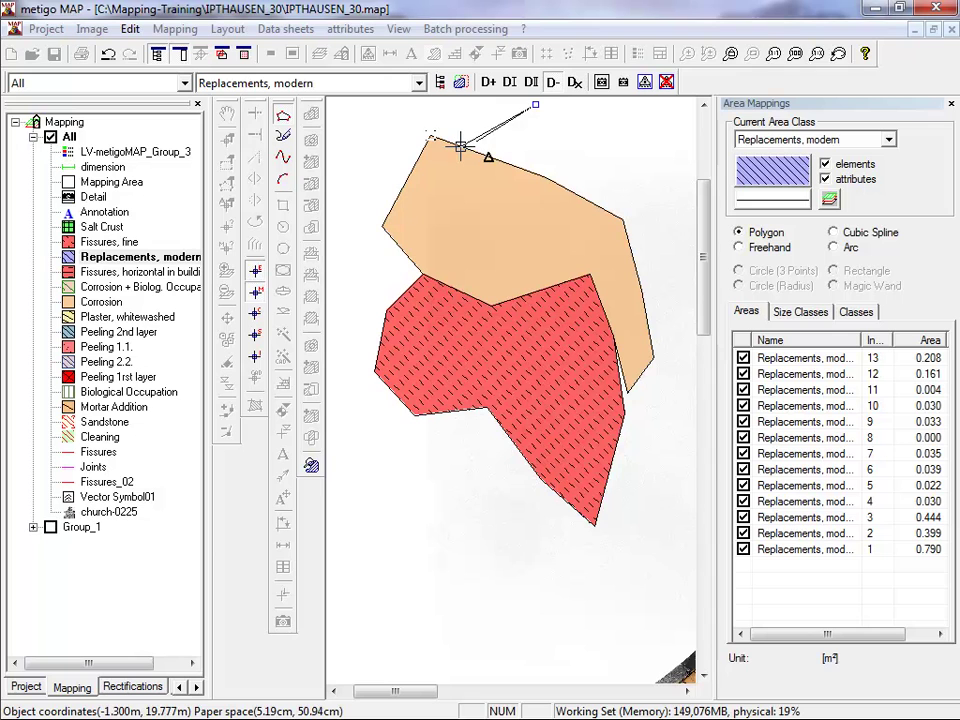
{"action": "left_click", "coordinate": [466, 146]}
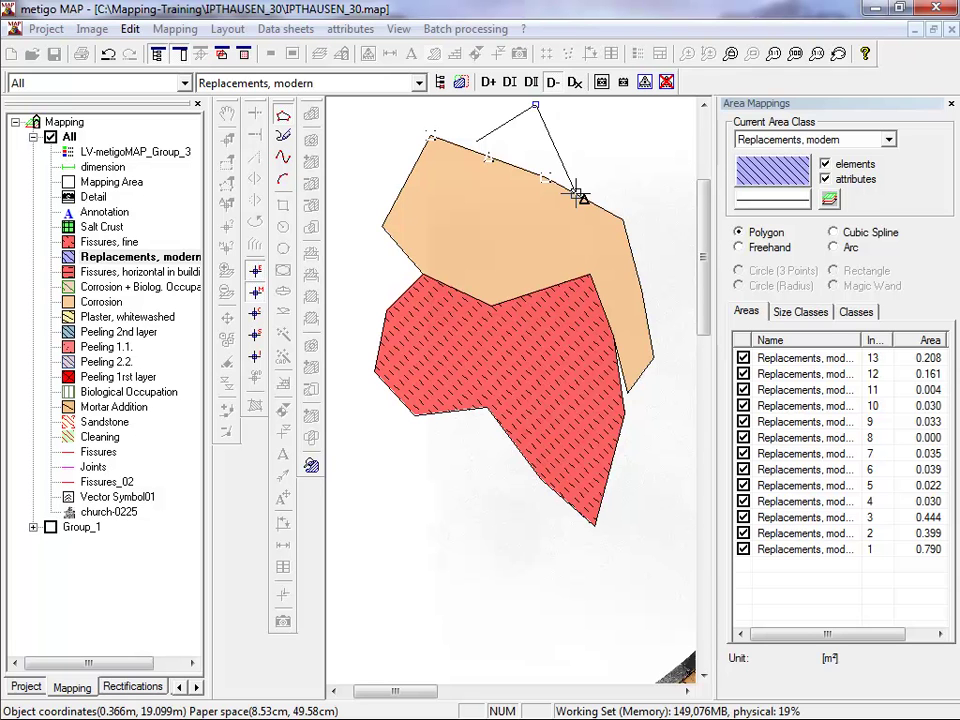
{"action": "left_click", "coordinate": [455, 148]}
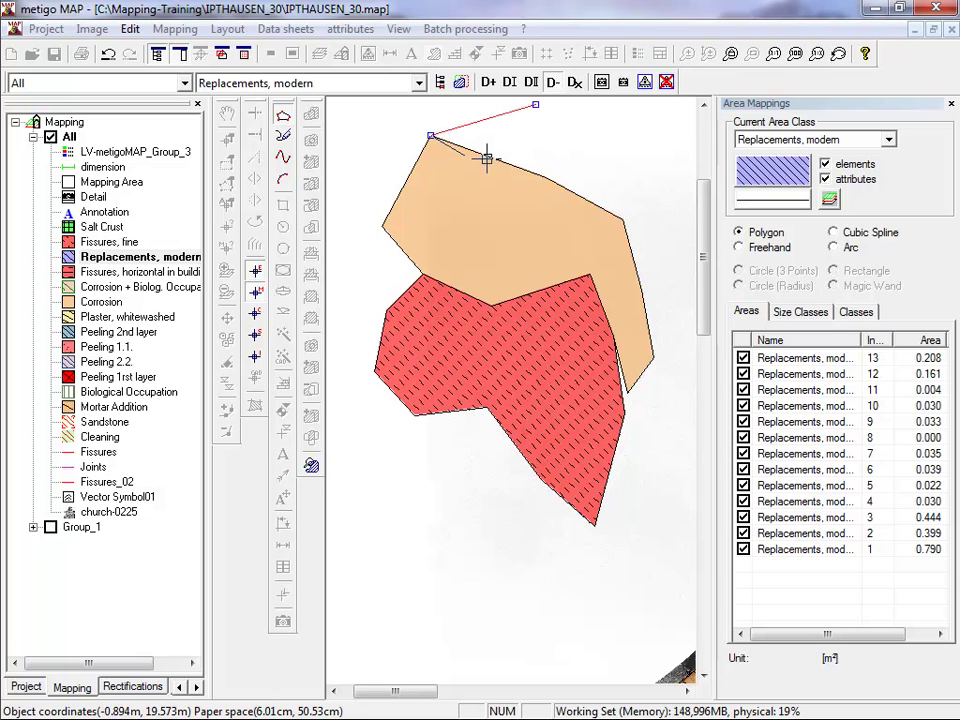
{"action": "left_click", "coordinate": [533, 136]}
{"action": "left_click", "coordinate": [573, 150]}
{"action": "left_click", "coordinate": [586, 200]}
{"action": "left_click", "coordinate": [620, 218]}
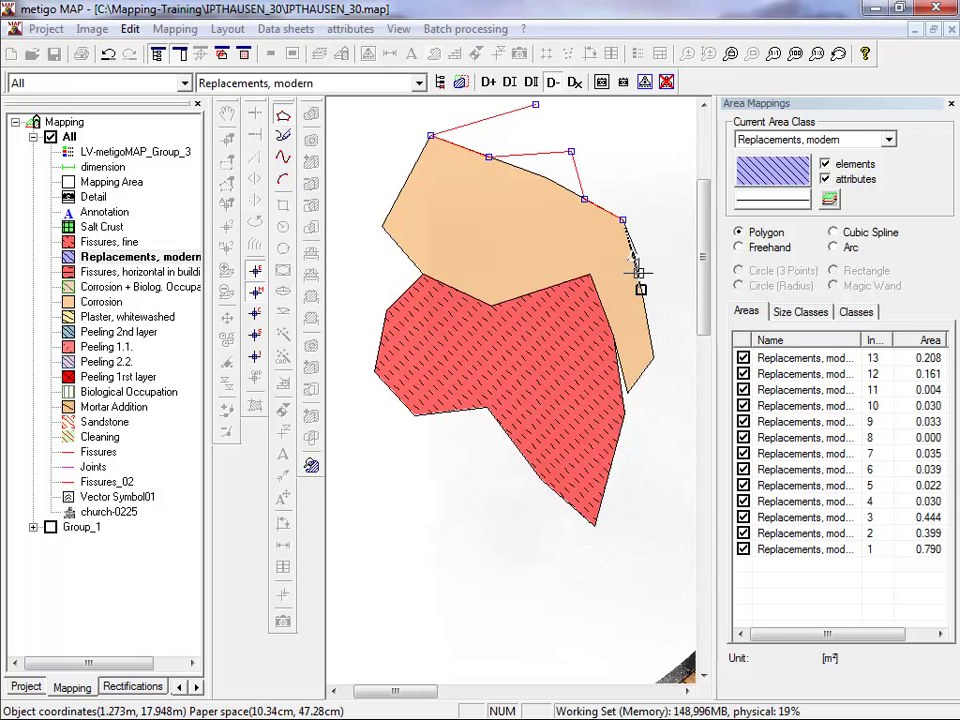
{"action": "left_click", "coordinate": [641, 289]}
{"action": "left_click", "coordinate": [683, 319]}
{"action": "left_click", "coordinate": [667, 212]}
{"action": "left_click", "coordinate": [641, 136]}
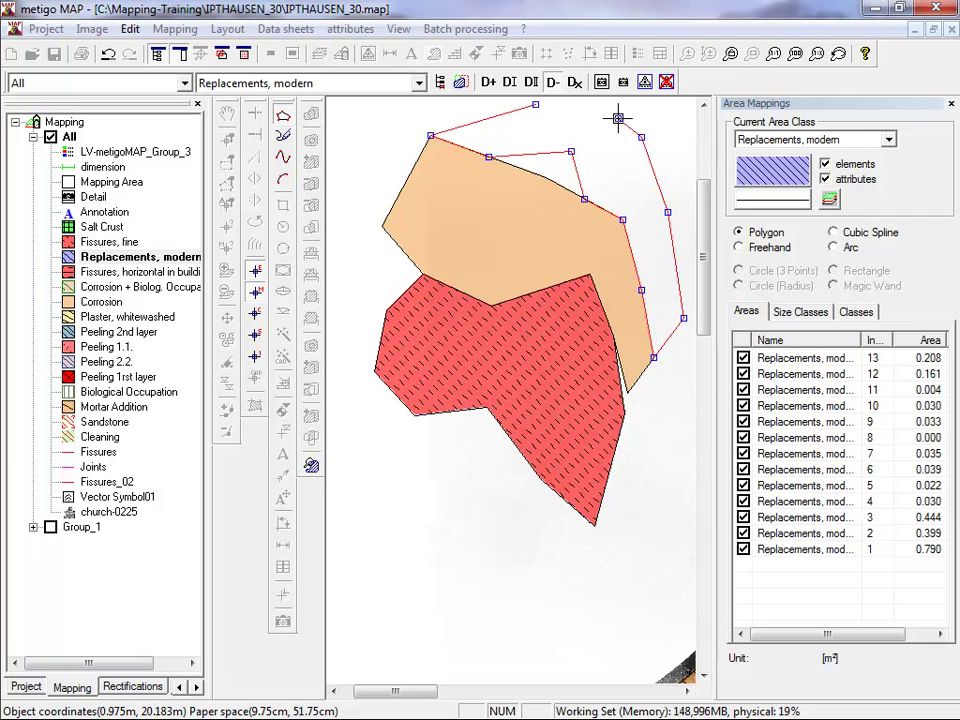
{"action": "right_click", "coordinate": [618, 118]}
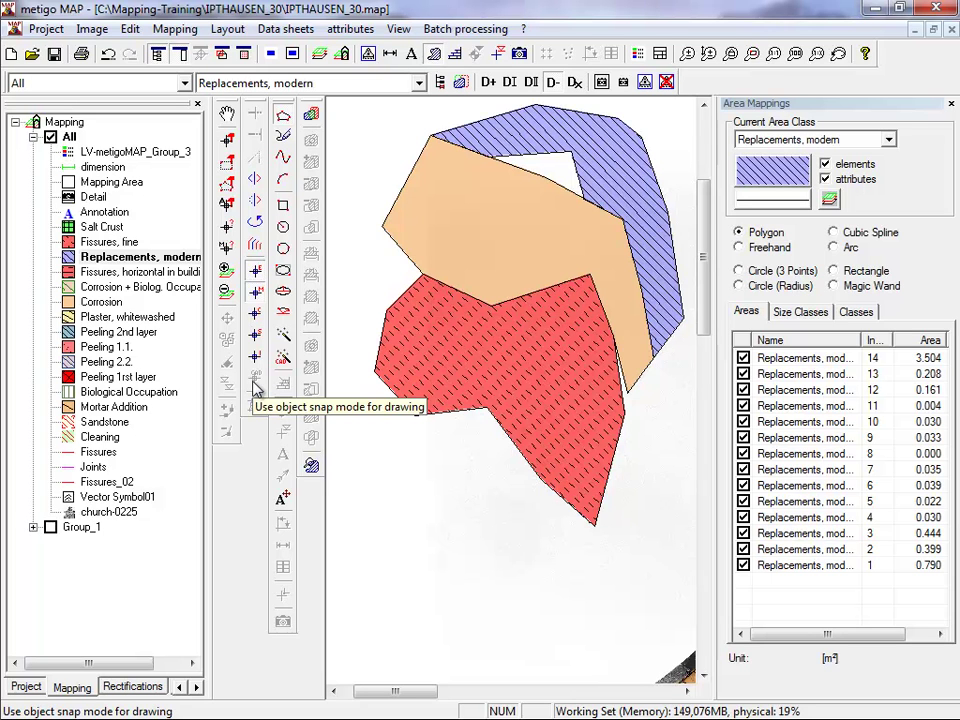
- Look up the CAD import options for Drawings in the project structure and return to the mapping classes
{"action": "left_click", "coordinate": [26, 688]}
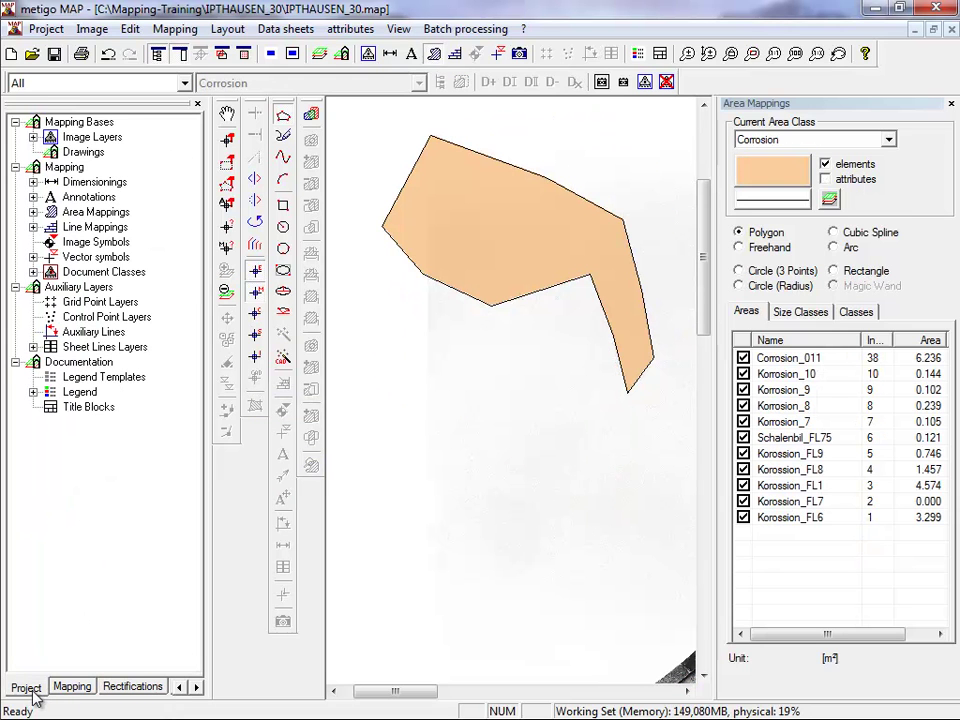
{"action": "left_click", "coordinate": [101, 155]}
{"action": "right_click", "coordinate": [102, 157]}
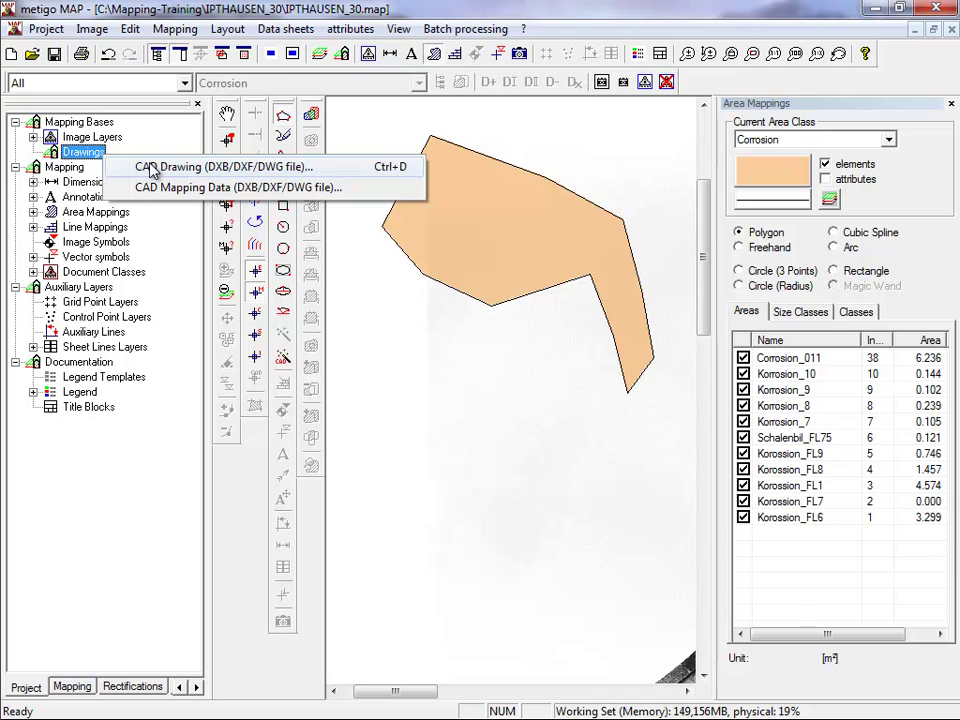
{"action": "left_click", "coordinate": [66, 118]}
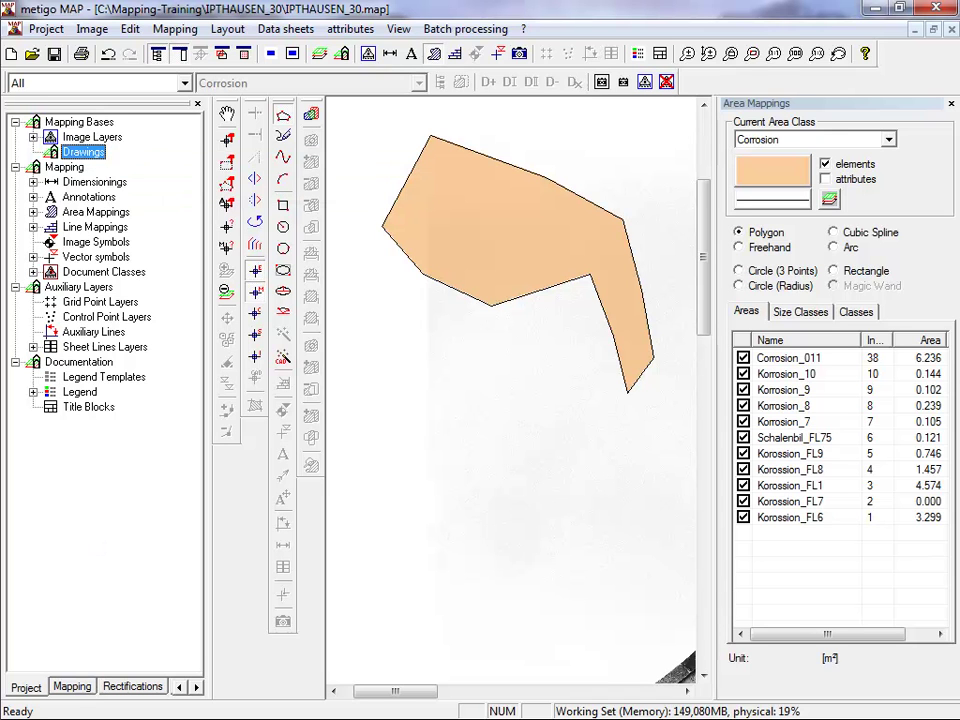
{"action": "left_click", "coordinate": [74, 688]}
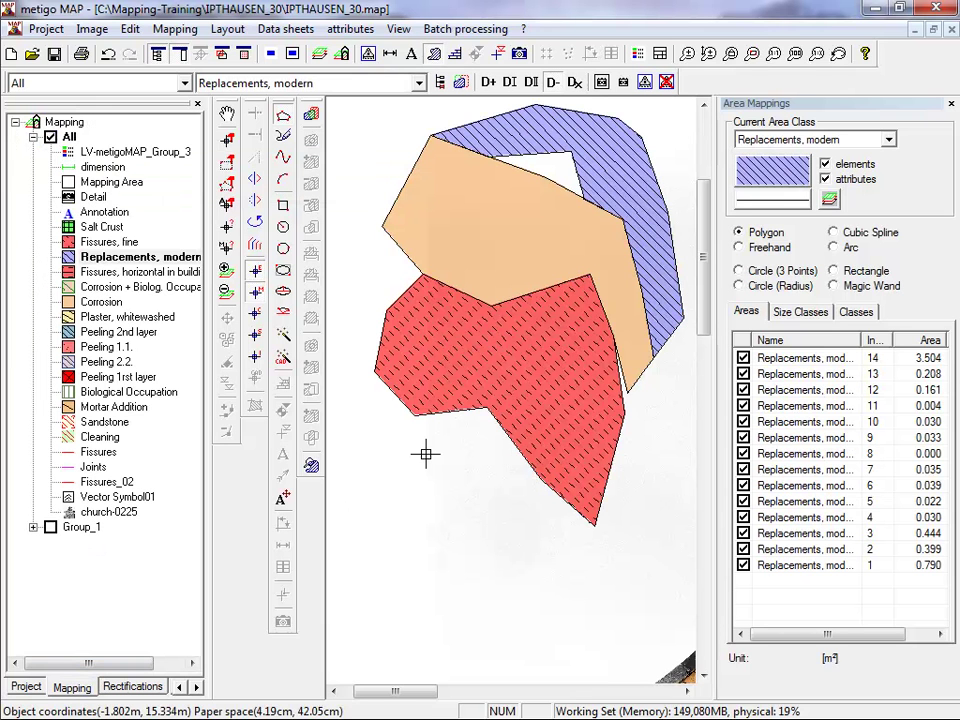
- Select the fissures, corrosion and replacements polygons in the blank area beside the facade and delete them
{"action": "left_click", "coordinate": [228, 143]}
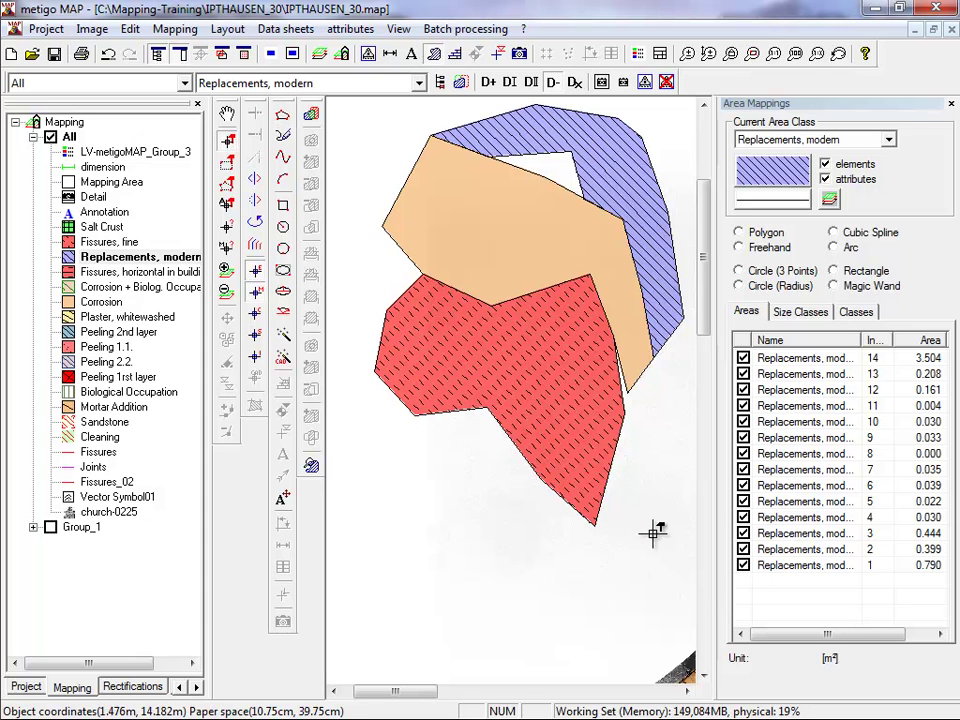
{"action": "left_click", "coordinate": [455, 138]}
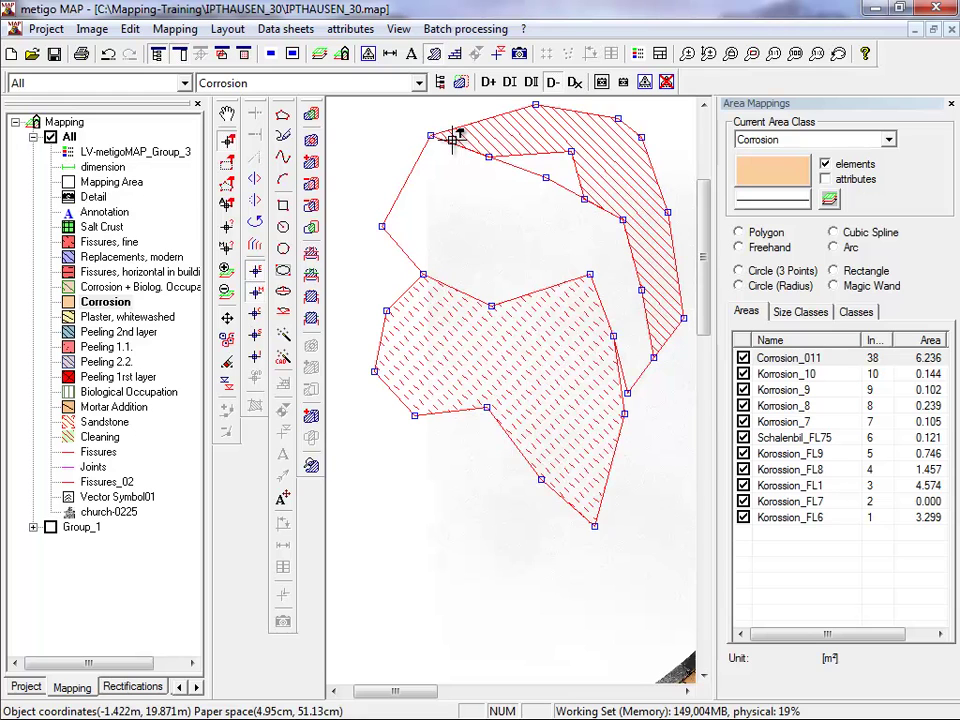
{"action": "key", "text": "Delete"}
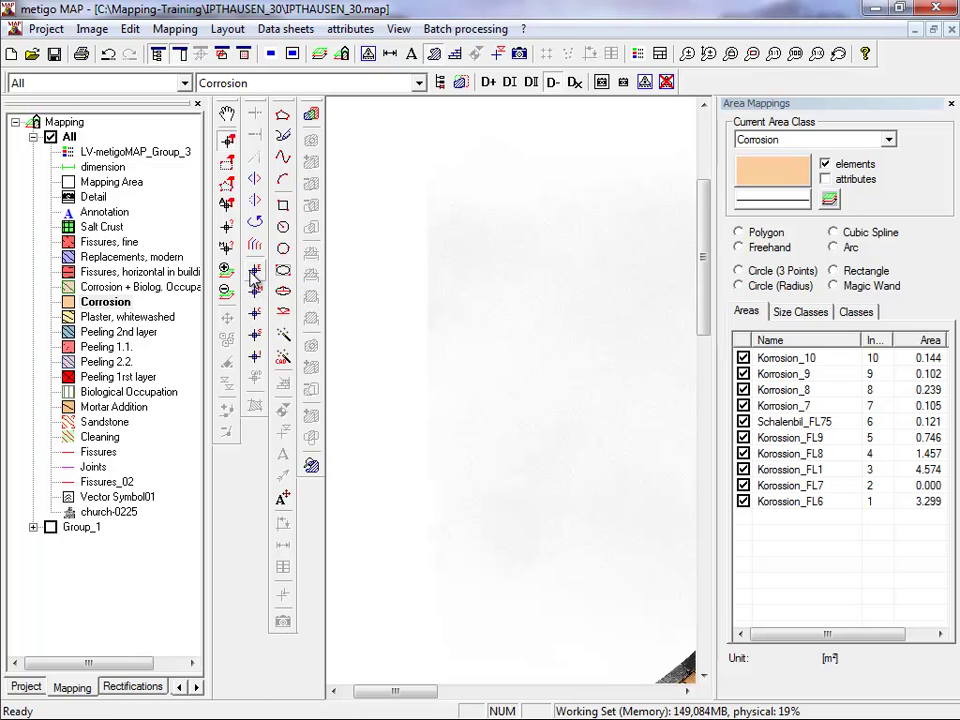
- Draw three freehand Corrosion areas of about 1.8, 0.05 and 1.8 m², each at a different zoom level
{"action": "left_click", "coordinate": [280, 146]}
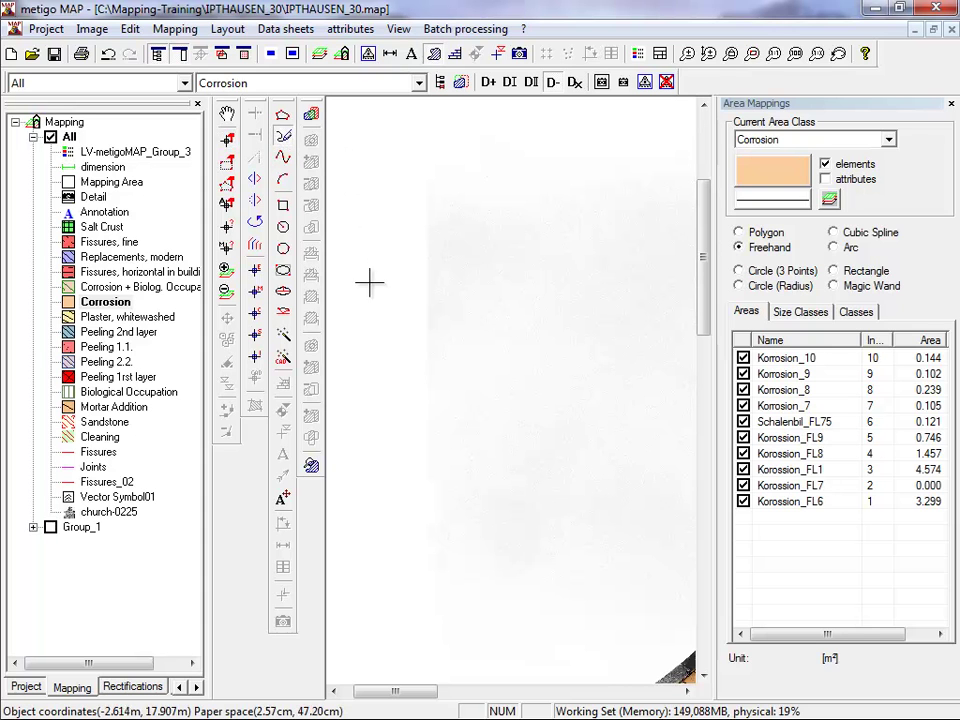
{"action": "mouse_move", "coordinate": [399, 338]}
{"action": "left_mouse_down"}
{"action": "mouse_move", "coordinate": [386, 281]}
{"action": "mouse_move", "coordinate": [437, 274]}
{"action": "mouse_move", "coordinate": [491, 333]}
{"action": "mouse_move", "coordinate": [401, 362]}
{"action": "mouse_move", "coordinate": [394, 343]}
{"action": "left_mouse_up"}
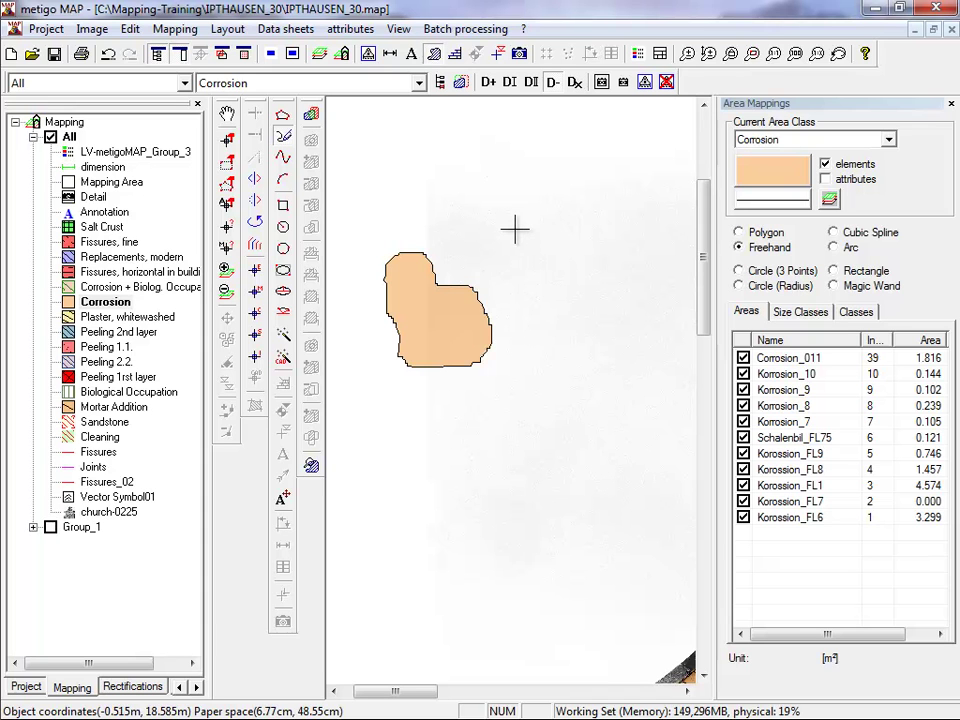
{"action": "scroll", "coordinate": [510, 222], "scroll_direction": "up", "scroll_amount": 3}
{"action": "mouse_move", "coordinate": [455, 399]}
{"action": "left_mouse_down"}
{"action": "mouse_move", "coordinate": [407, 349]}
{"action": "mouse_move", "coordinate": [407, 230]}
{"action": "mouse_move", "coordinate": [559, 317]}
{"action": "mouse_move", "coordinate": [553, 429]}
{"action": "mouse_move", "coordinate": [490, 412]}
{"action": "left_mouse_up"}
{"action": "scroll", "coordinate": [490, 412], "scroll_direction": "down", "scroll_amount": 4}
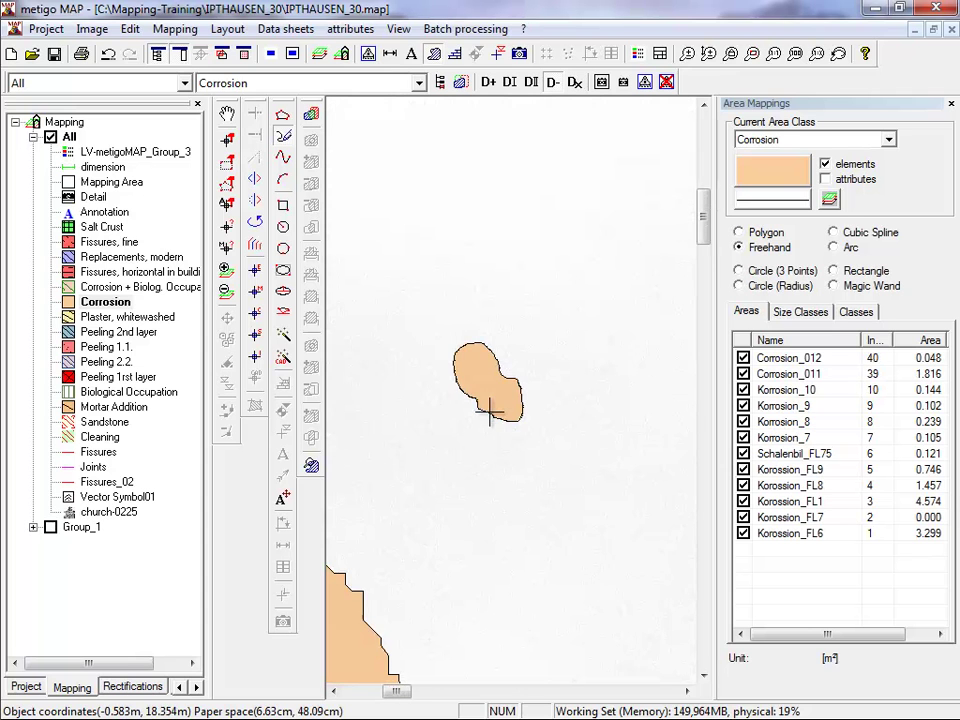
{"action": "scroll", "coordinate": [490, 405], "scroll_direction": "down", "scroll_amount": 2}
{"action": "mouse_move", "coordinate": [467, 318]}
{"action": "left_mouse_down"}
{"action": "mouse_move", "coordinate": [454, 321]}
{"action": "mouse_move", "coordinate": [450, 380]}
{"action": "mouse_move", "coordinate": [491, 358]}
{"action": "mouse_move", "coordinate": [484, 336]}
{"action": "mouse_move", "coordinate": [461, 332]}
{"action": "left_mouse_up"}
{"action": "scroll", "coordinate": [438, 325], "scroll_direction": "up", "scroll_amount": 4}
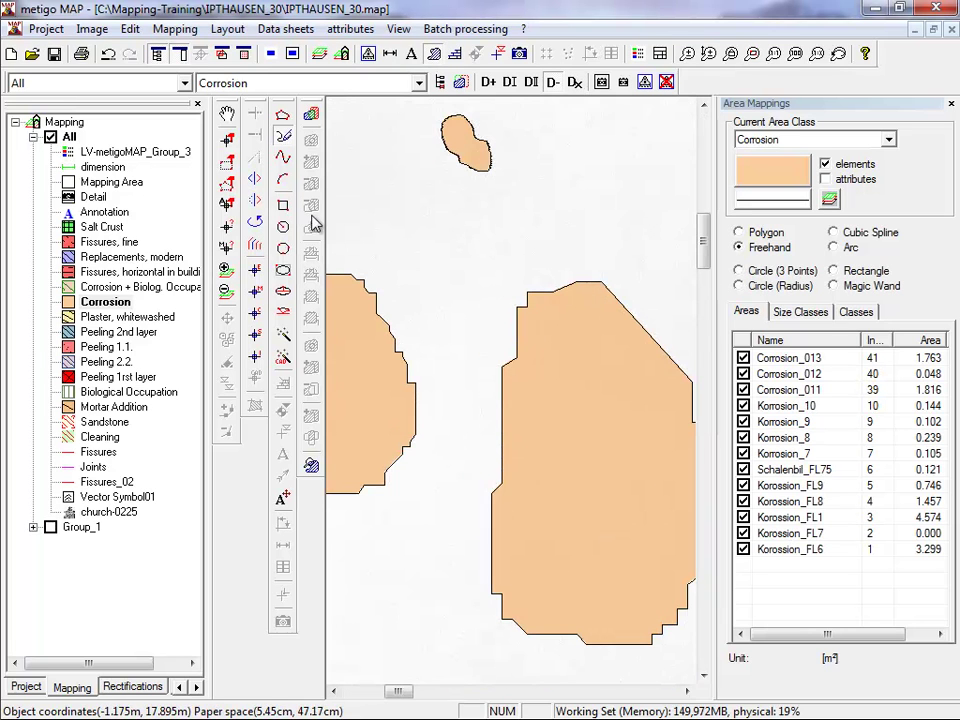
- Select all three freehand corrosion areas together to compare the density of their outline points
{"action": "left_click", "coordinate": [228, 143]}
{"action": "left_click", "coordinate": [338, 343]}
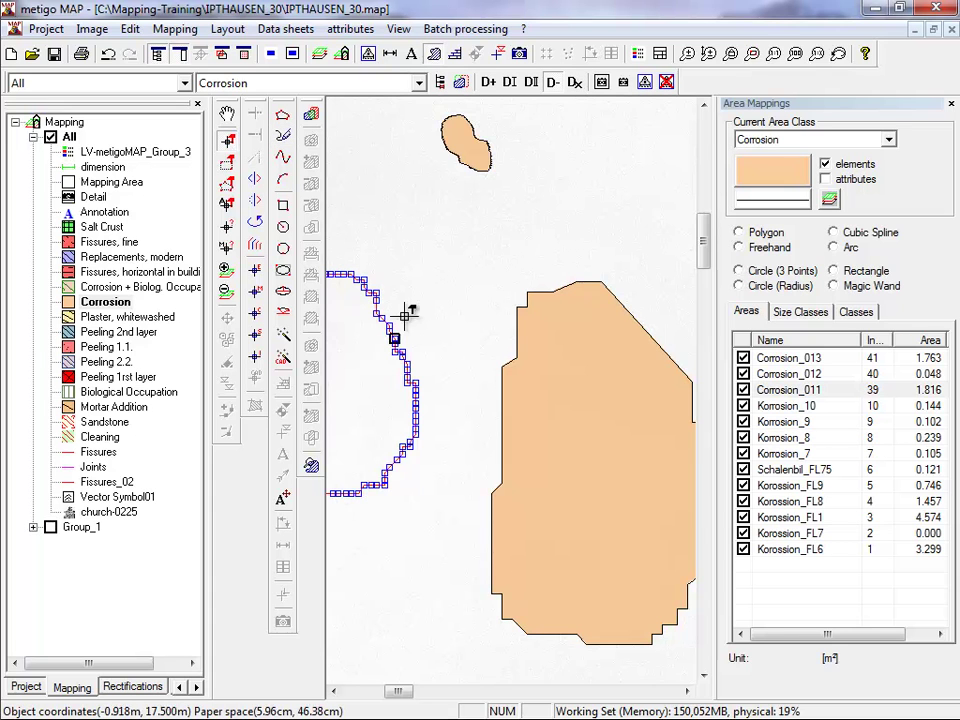
{"action": "left_click", "coordinate": [476, 154], "text": "shift"}
{"action": "left_click", "coordinate": [585, 369], "text": "shift"}
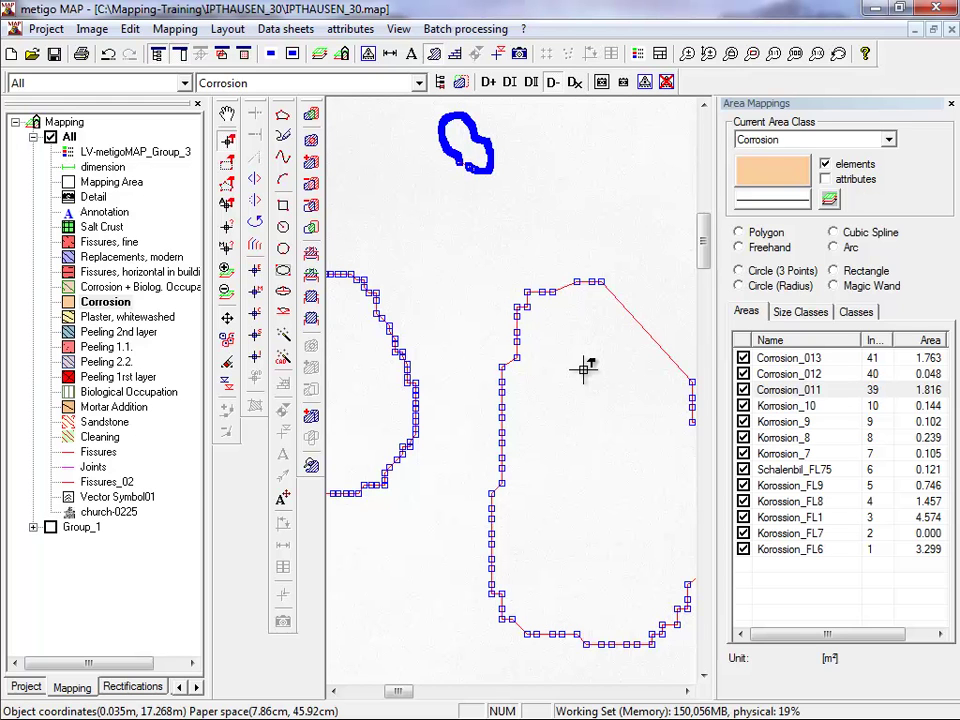
- Check the user-defined and minimal scale in the project's view preferences and apply the preferences
{"action": "left_click", "coordinate": [46, 29]}
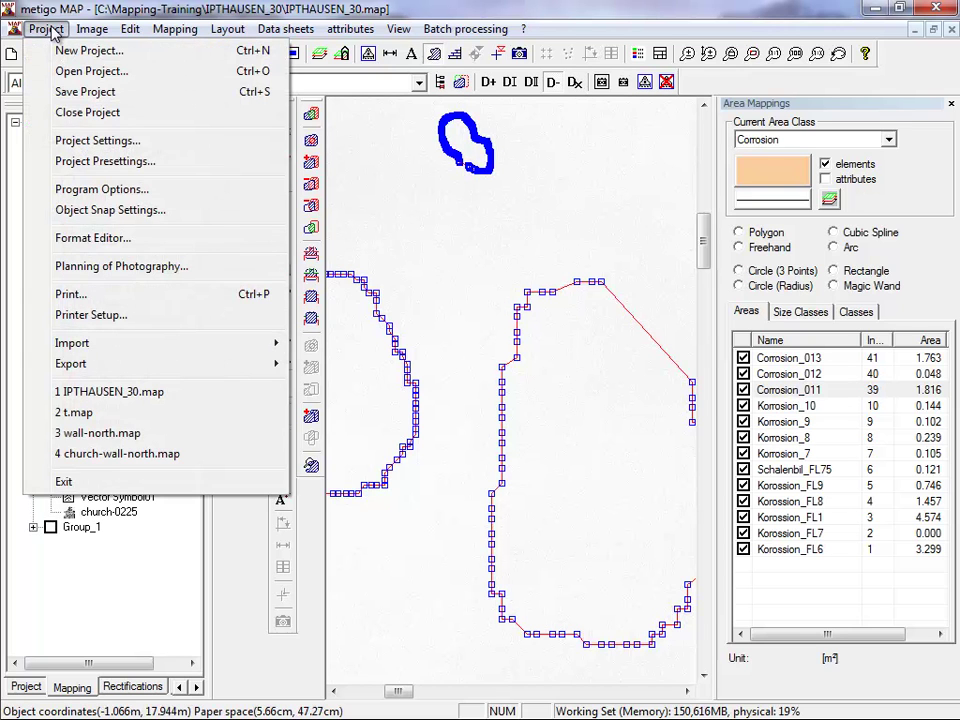
{"action": "left_click", "coordinate": [76, 140]}
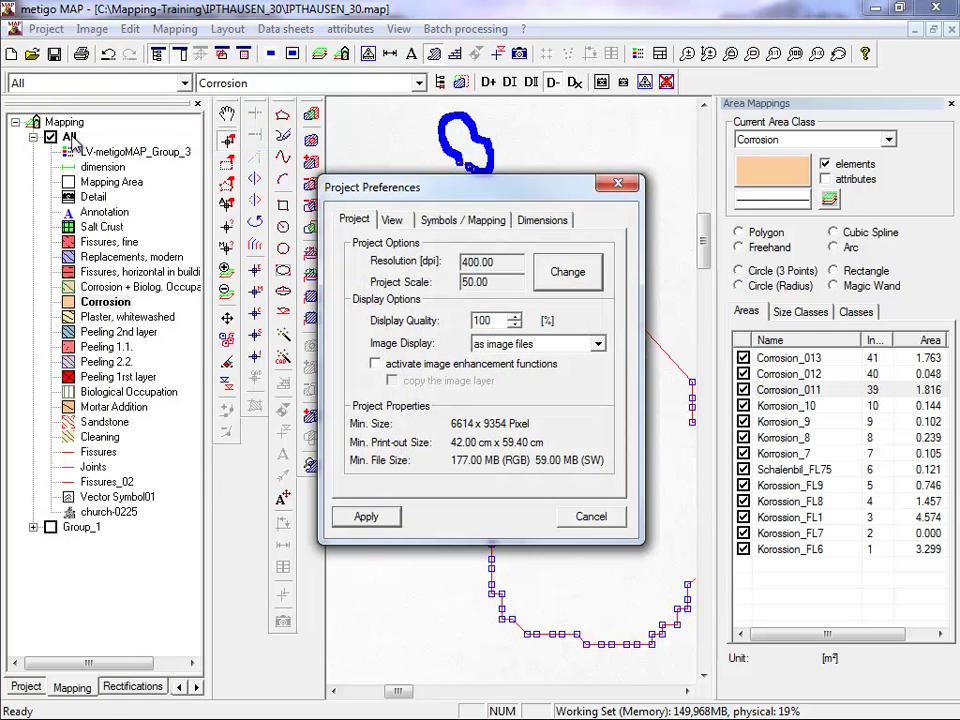
{"action": "left_click", "coordinate": [391, 220]}
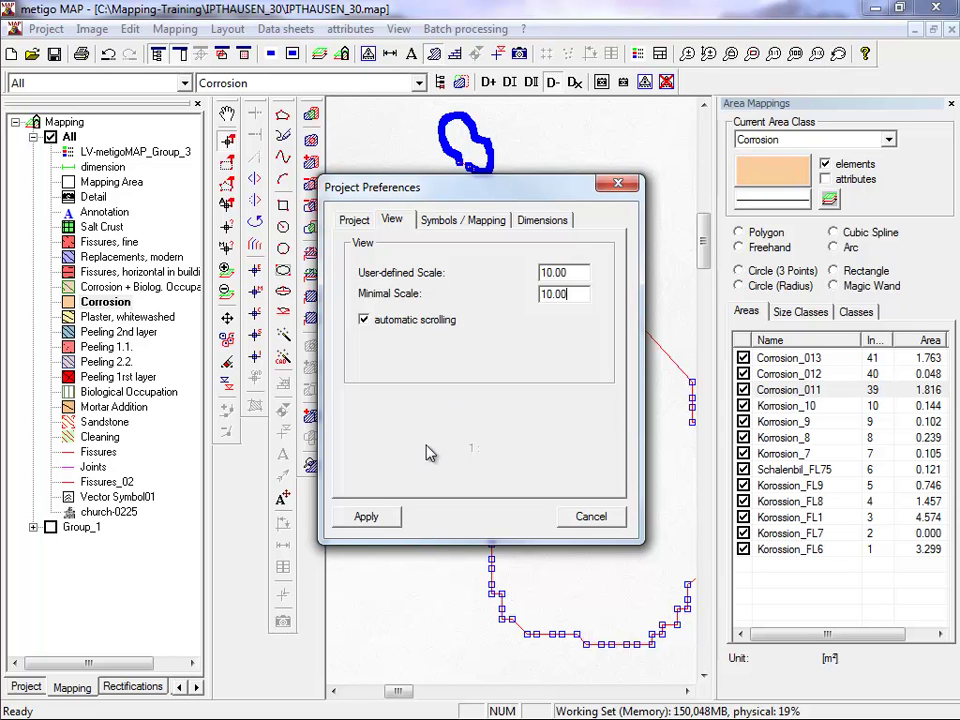
{"action": "left_click", "coordinate": [368, 515]}
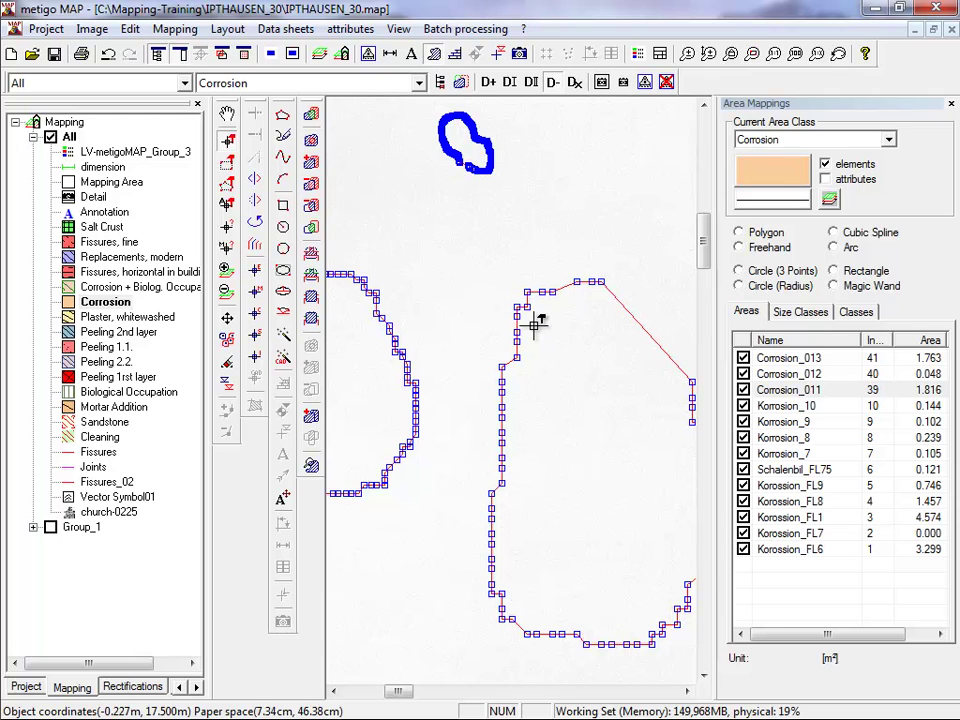
- Compare the map display at full-page view, 1:1 scale and print size
{"action": "scroll", "coordinate": [535, 326], "scroll_direction": "down", "scroll_amount": 2}
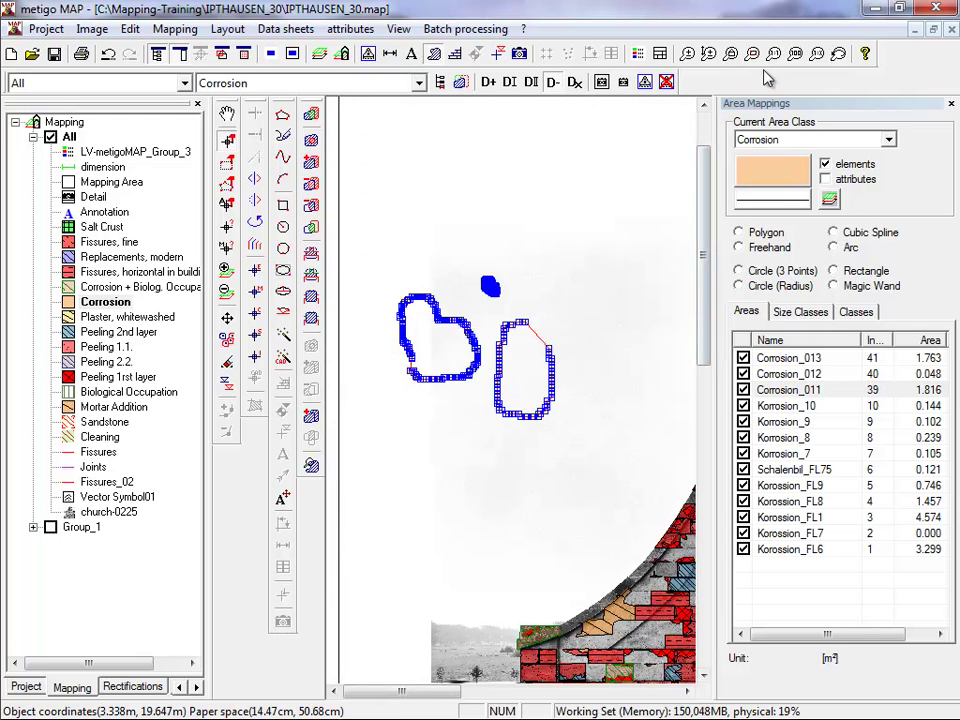
{"action": "left_click", "coordinate": [731, 54]}
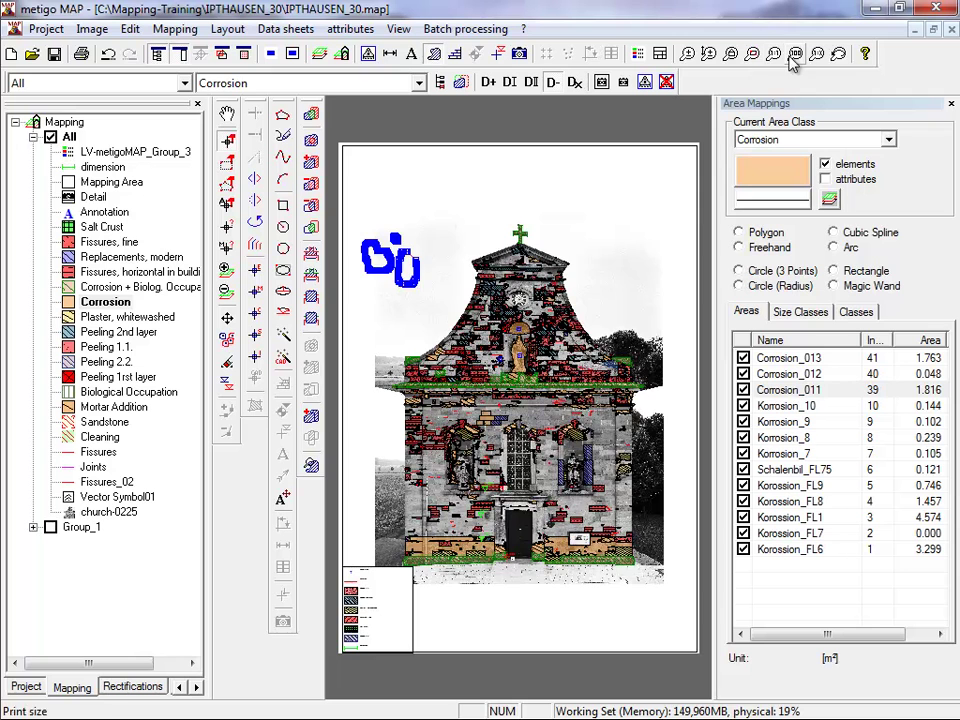
{"action": "left_click", "coordinate": [775, 55]}
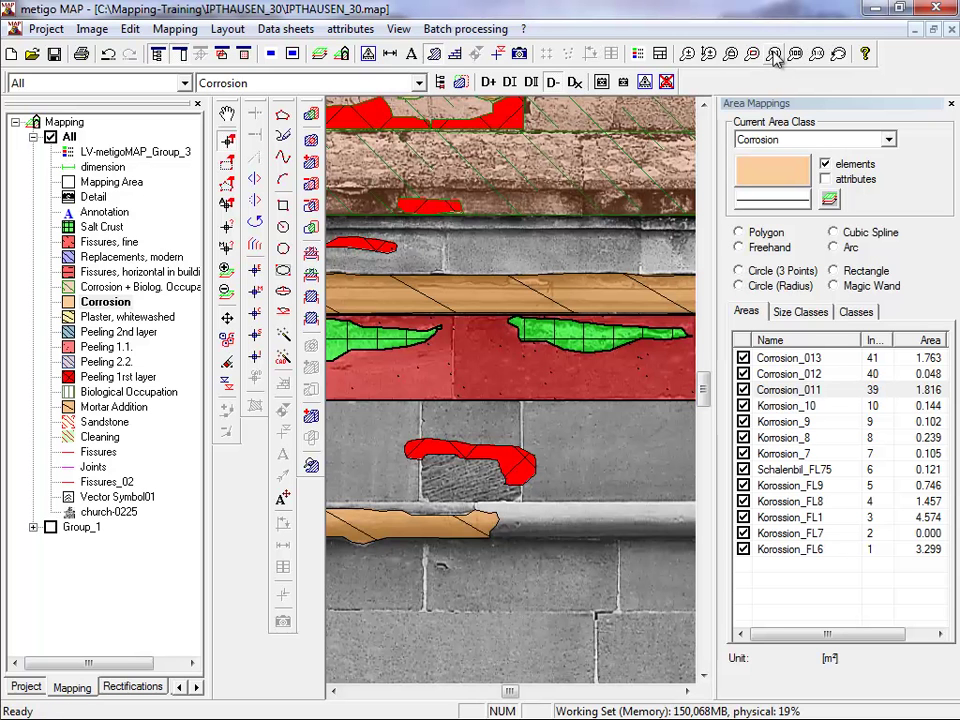
{"action": "left_click", "coordinate": [796, 55]}
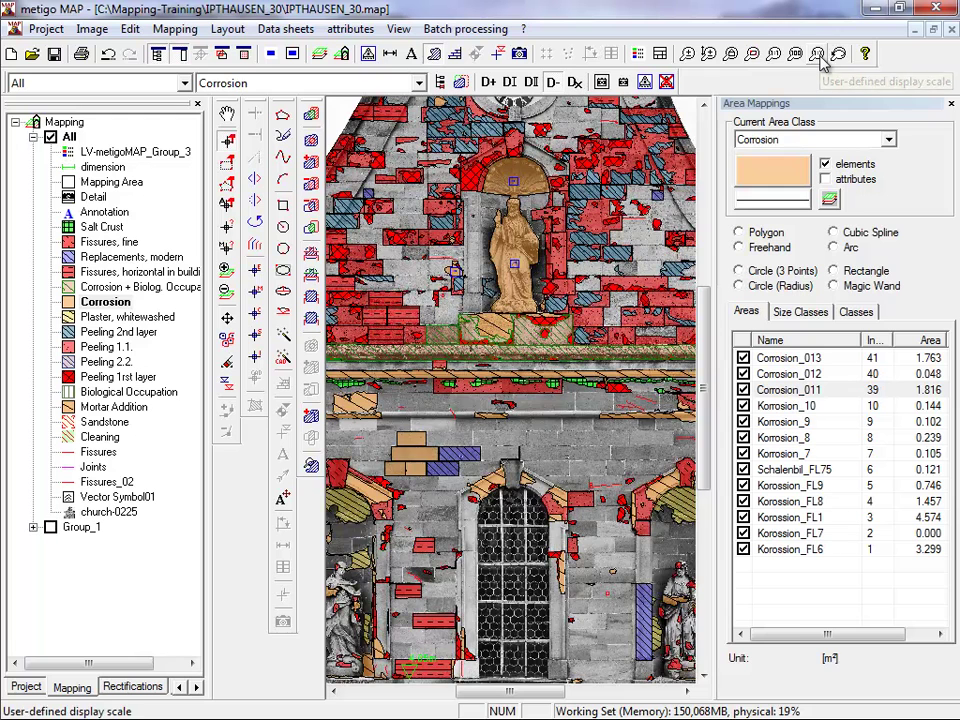
- View the map at the user-defined display scale and move the visible section across the facade with the Navigator
{"action": "left_click", "coordinate": [817, 55]}
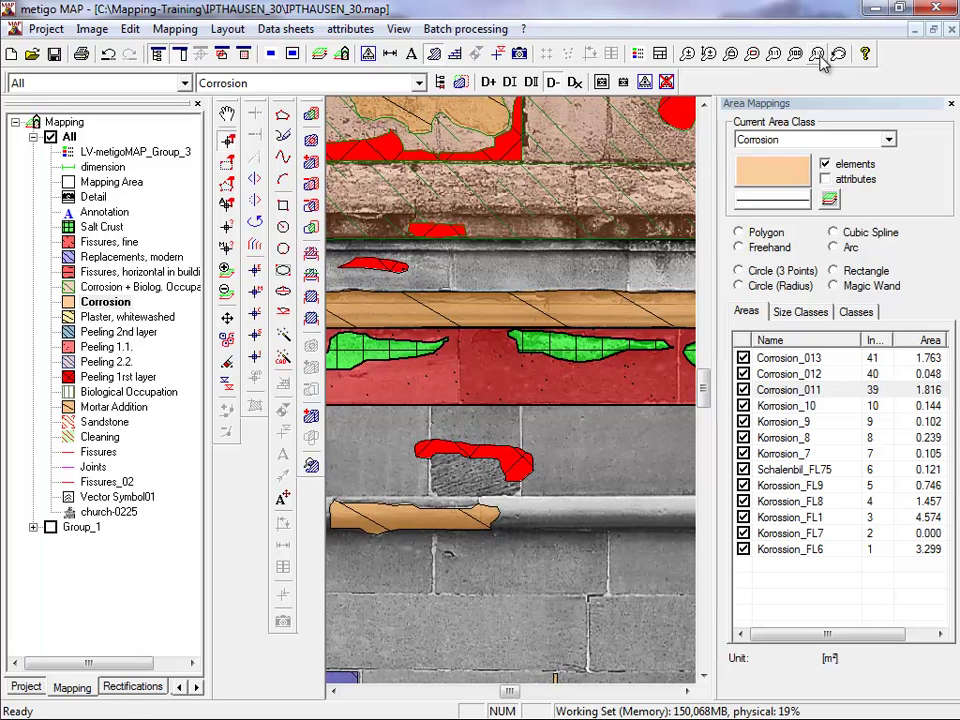
{"action": "left_click", "coordinate": [221, 55]}
{"action": "left_click_drag", "start_coordinate": [79, 121], "coordinate": [143, 207]}
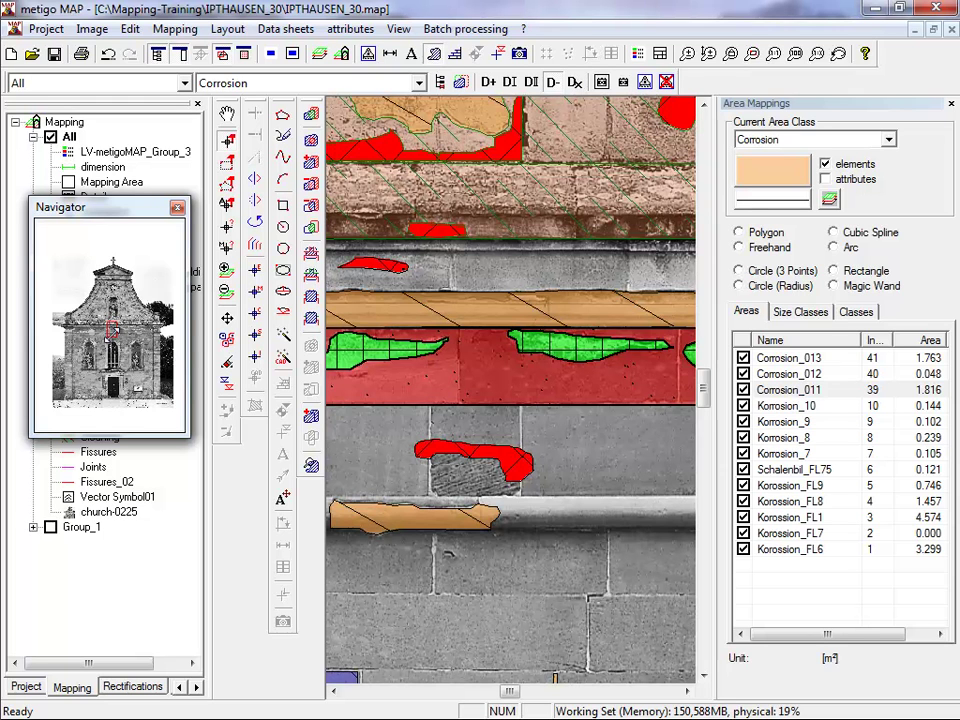
{"action": "mouse_move", "coordinate": [112, 331]}
{"action": "left_mouse_down"}
{"action": "mouse_move", "coordinate": [107, 319]}
{"action": "mouse_move", "coordinate": [111, 333]}
{"action": "left_mouse_up"}
{"action": "left_click_drag", "start_coordinate": [112, 330], "coordinate": [118, 330]}
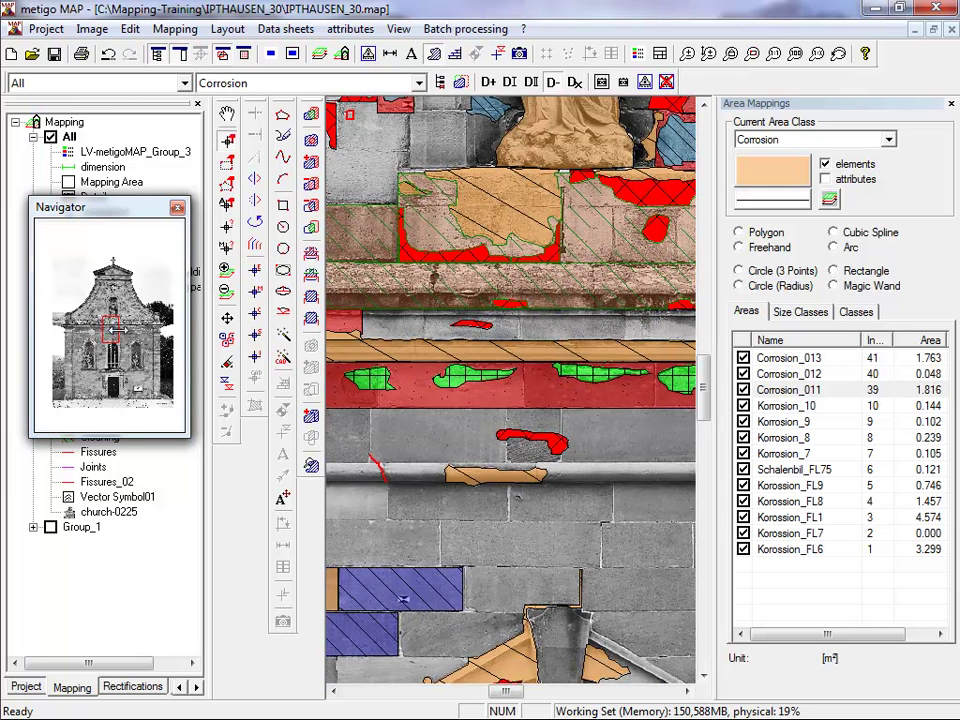
{"action": "left_click", "coordinate": [818, 56]}
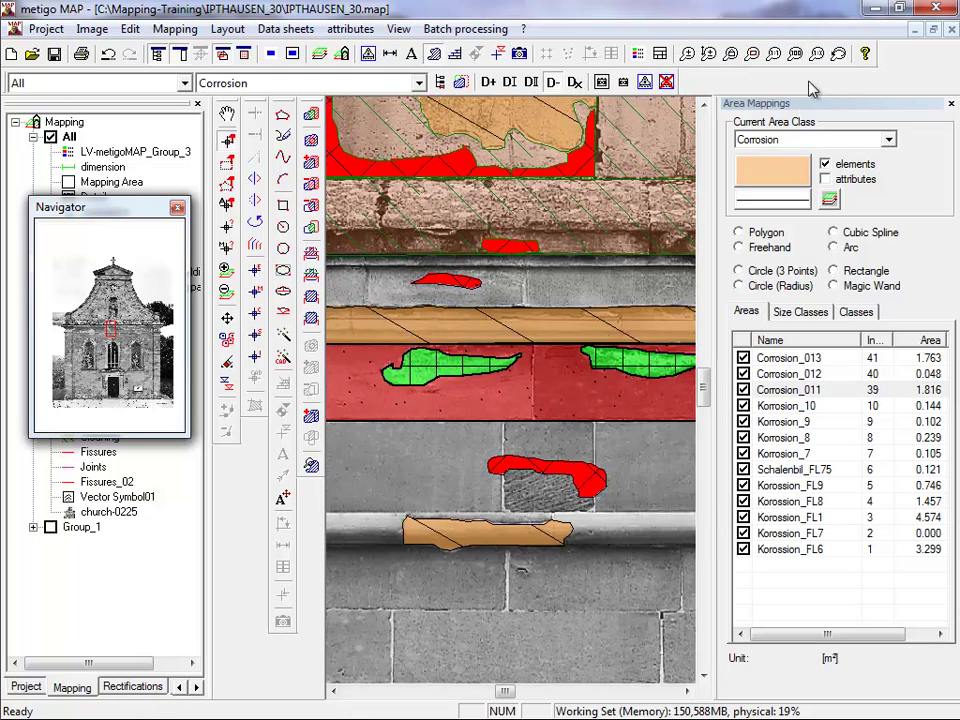
{"action": "left_click_drag", "start_coordinate": [503, 690], "coordinate": [408, 710]}
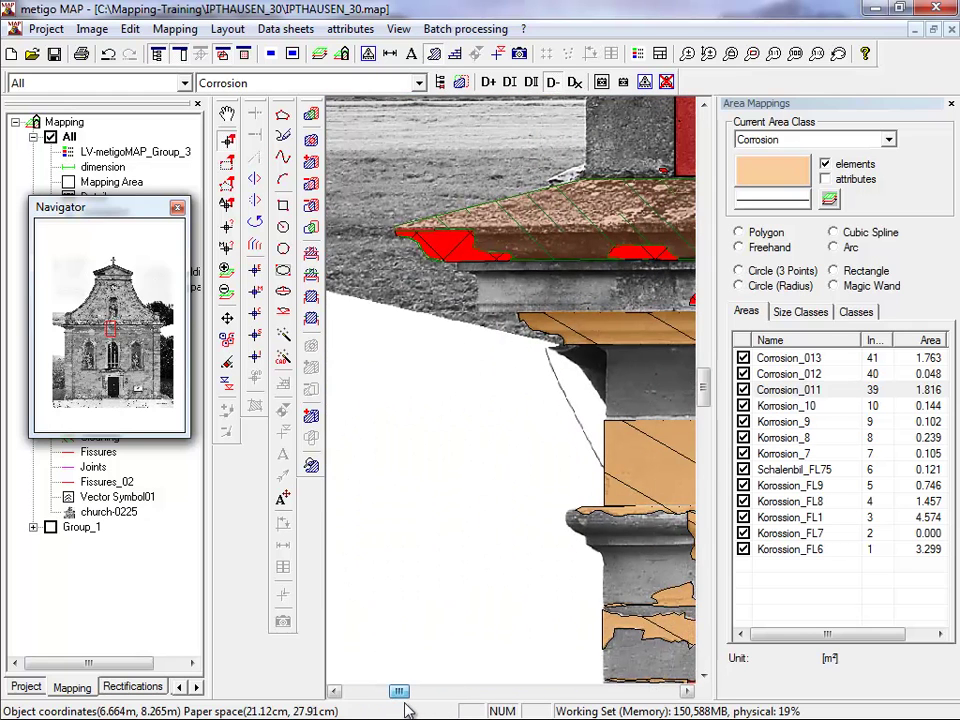
{"action": "left_click", "coordinate": [224, 56]}
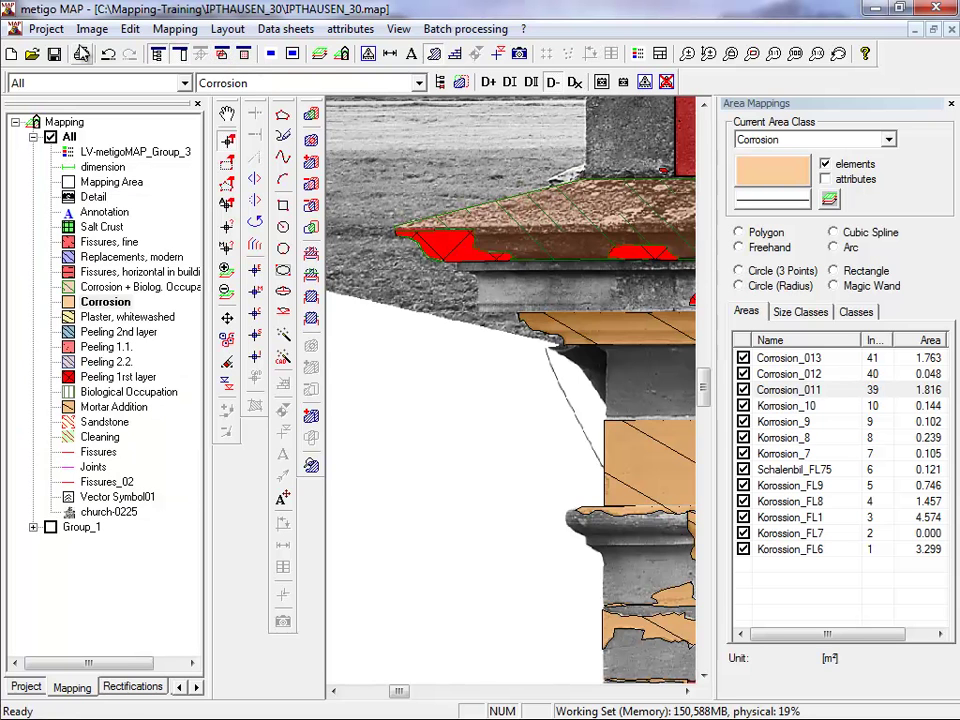
- Review the freehand mapping accuracy and sliver polygon settings, activate the snap radius in the project preferences and apply
{"action": "left_click", "coordinate": [45, 29]}
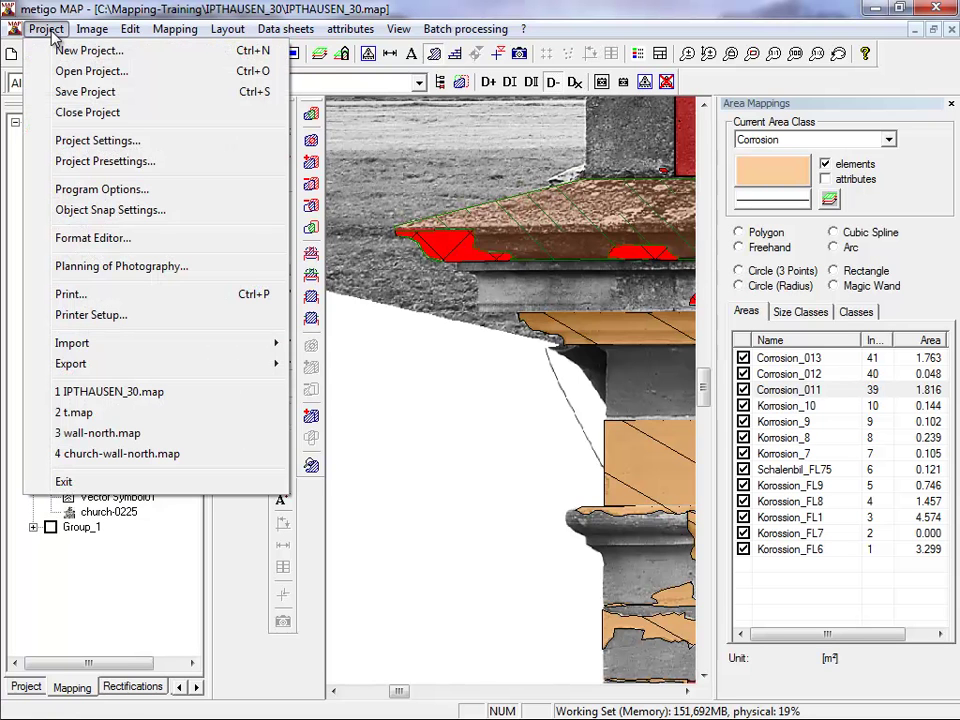
{"action": "left_click", "coordinate": [77, 148]}
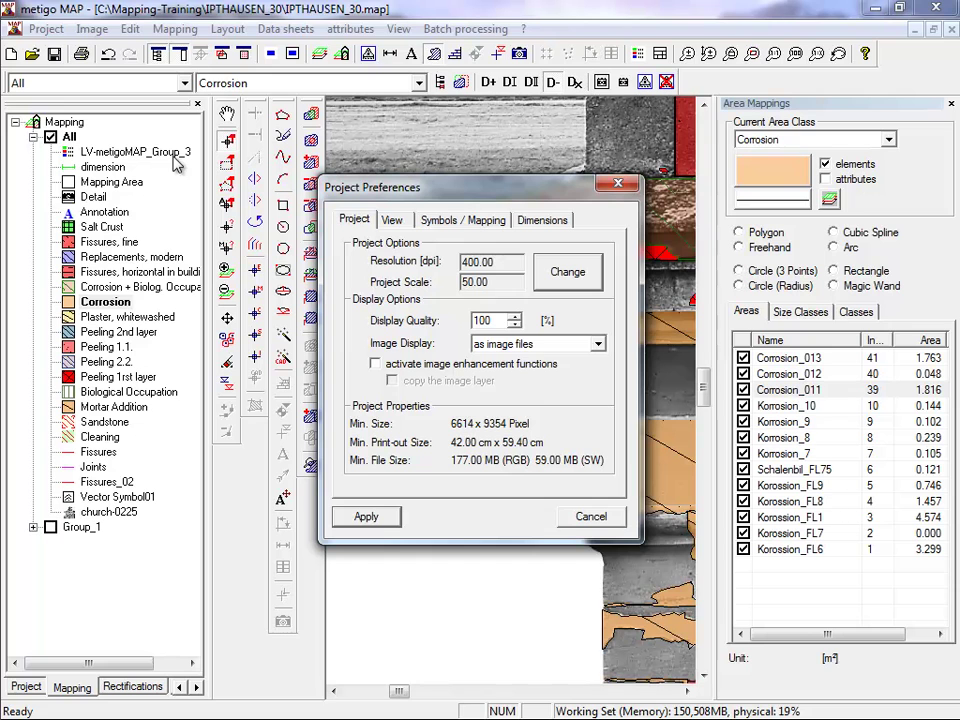
{"action": "left_click", "coordinate": [457, 222]}
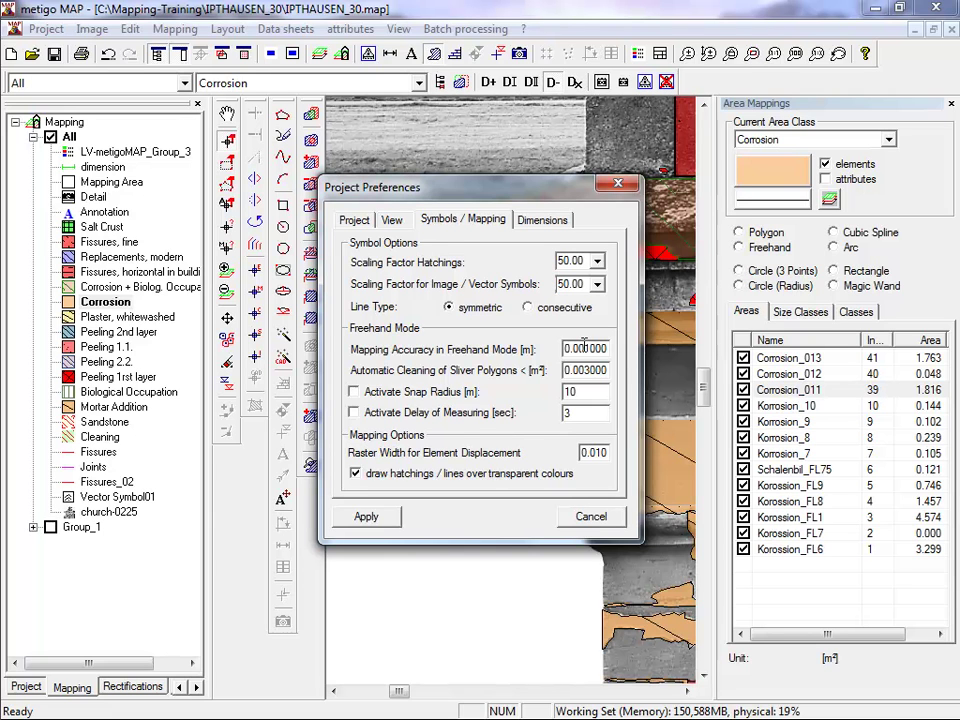
{"action": "left_click_drag", "start_coordinate": [584, 348], "coordinate": [643, 352]}
{"action": "left_click_drag", "start_coordinate": [586, 370], "coordinate": [607, 370]}
{"action": "left_click", "coordinate": [355, 393]}
{"action": "left_click_drag", "start_coordinate": [582, 392], "coordinate": [530, 405]}
{"action": "left_click", "coordinate": [380, 515]}
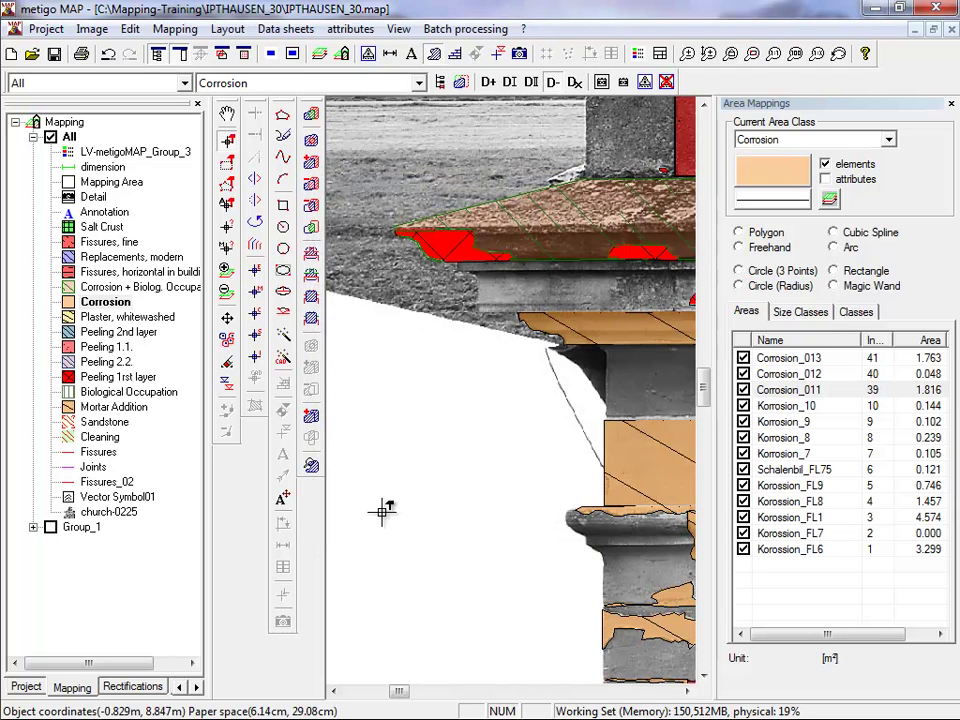
- Draw three freehand Corrosion areas of about 0.21, 0.39 and 0.32 m² one below another beside the gable's left edge
{"action": "scroll", "coordinate": [403, 497], "scroll_direction": "up", "scroll_amount": 3}
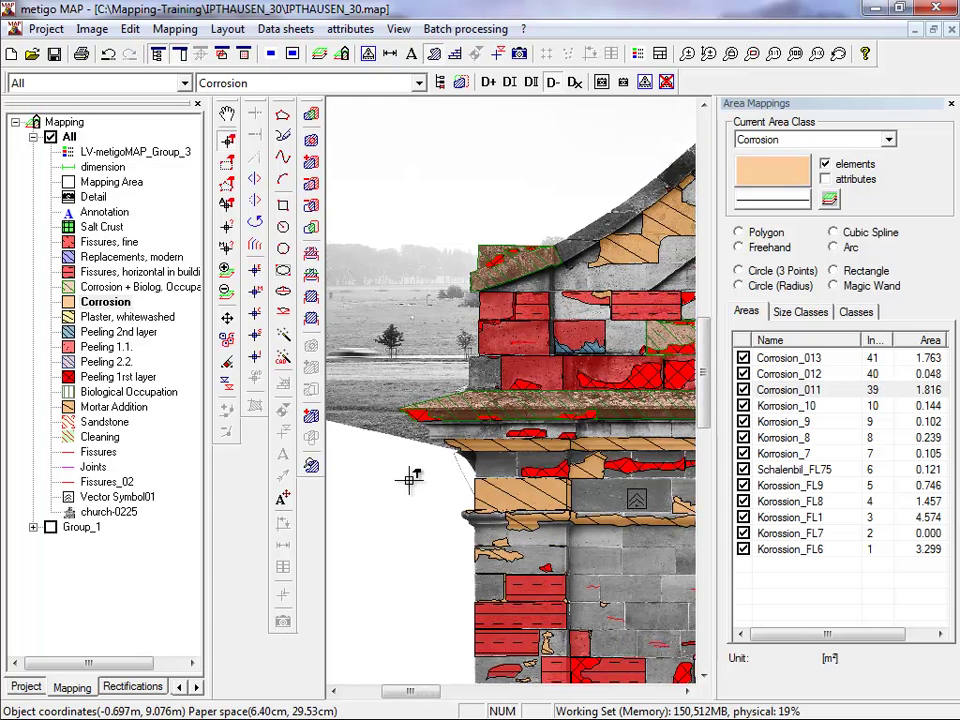
{"action": "scroll", "coordinate": [431, 133], "scroll_direction": "up", "scroll_amount": 2}
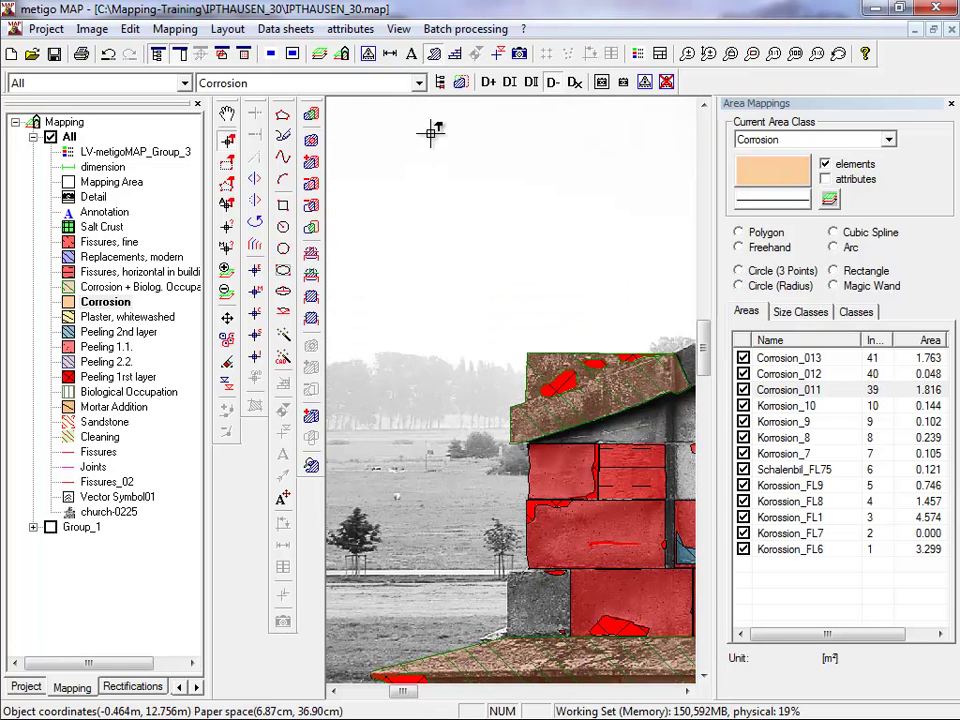
{"action": "left_click", "coordinate": [284, 139]}
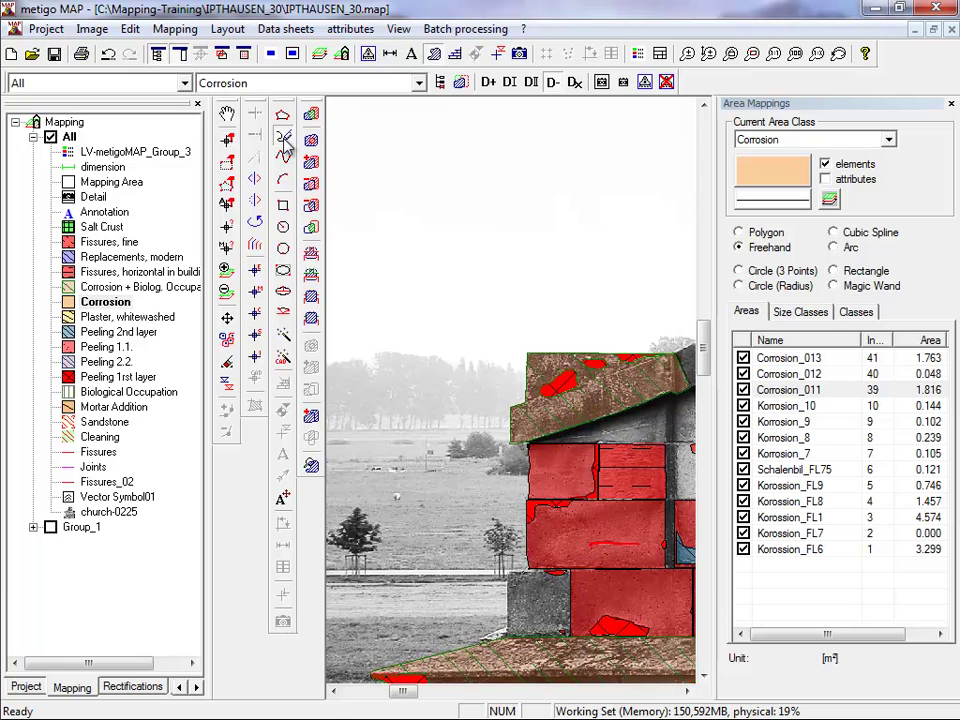
{"action": "mouse_move", "coordinate": [383, 231]}
{"action": "left_mouse_down"}
{"action": "mouse_move", "coordinate": [375, 168]}
{"action": "mouse_move", "coordinate": [429, 154]}
{"action": "mouse_move", "coordinate": [463, 206]}
{"action": "mouse_move", "coordinate": [456, 249]}
{"action": "mouse_move", "coordinate": [394, 253]}
{"action": "left_mouse_up"}
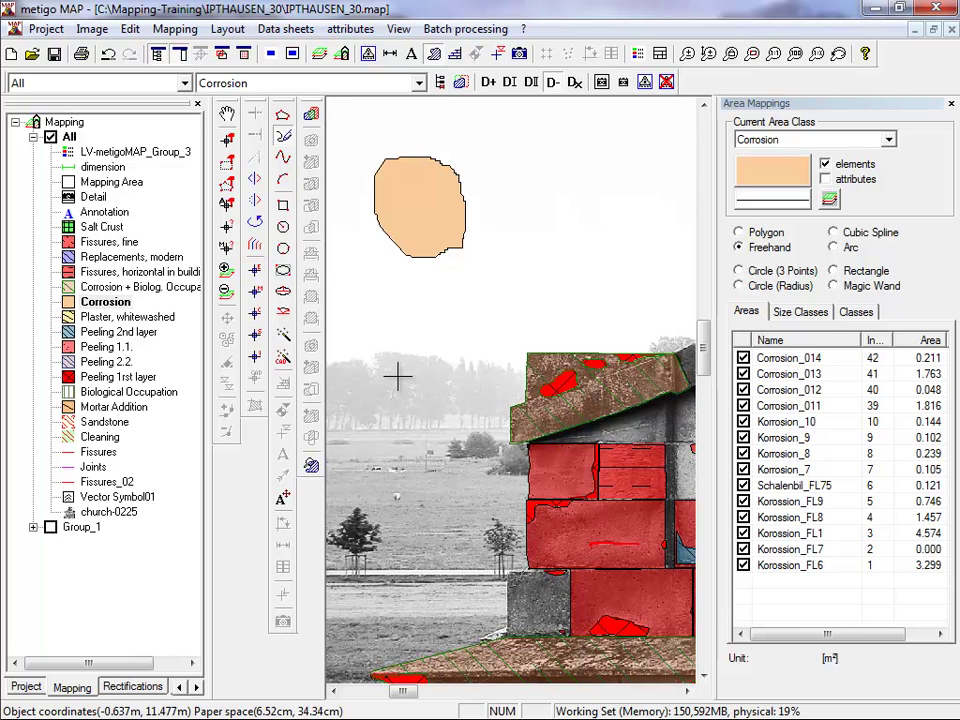
{"action": "mouse_move", "coordinate": [397, 376]}
{"action": "left_mouse_down"}
{"action": "mouse_move", "coordinate": [369, 336]}
{"action": "mouse_move", "coordinate": [375, 292]}
{"action": "mouse_move", "coordinate": [450, 290]}
{"action": "mouse_move", "coordinate": [500, 360]}
{"action": "mouse_move", "coordinate": [499, 421]}
{"action": "mouse_move", "coordinate": [444, 420]}
{"action": "mouse_move", "coordinate": [405, 388]}
{"action": "left_mouse_up"}
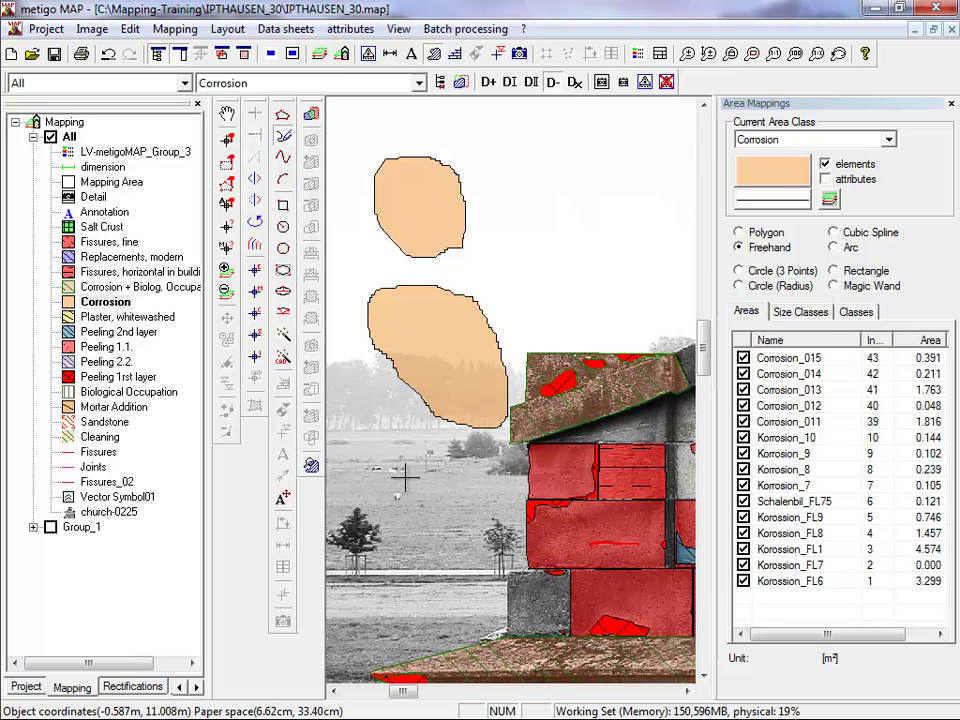
{"action": "mouse_move", "coordinate": [393, 512]}
{"action": "left_mouse_down"}
{"action": "mouse_move", "coordinate": [381, 489]}
{"action": "mouse_move", "coordinate": [392, 446]}
{"action": "mouse_move", "coordinate": [429, 456]}
{"action": "mouse_move", "coordinate": [497, 505]}
{"action": "mouse_move", "coordinate": [492, 572]}
{"action": "mouse_move", "coordinate": [427, 555]}
{"action": "mouse_move", "coordinate": [395, 528]}
{"action": "left_mouse_up"}
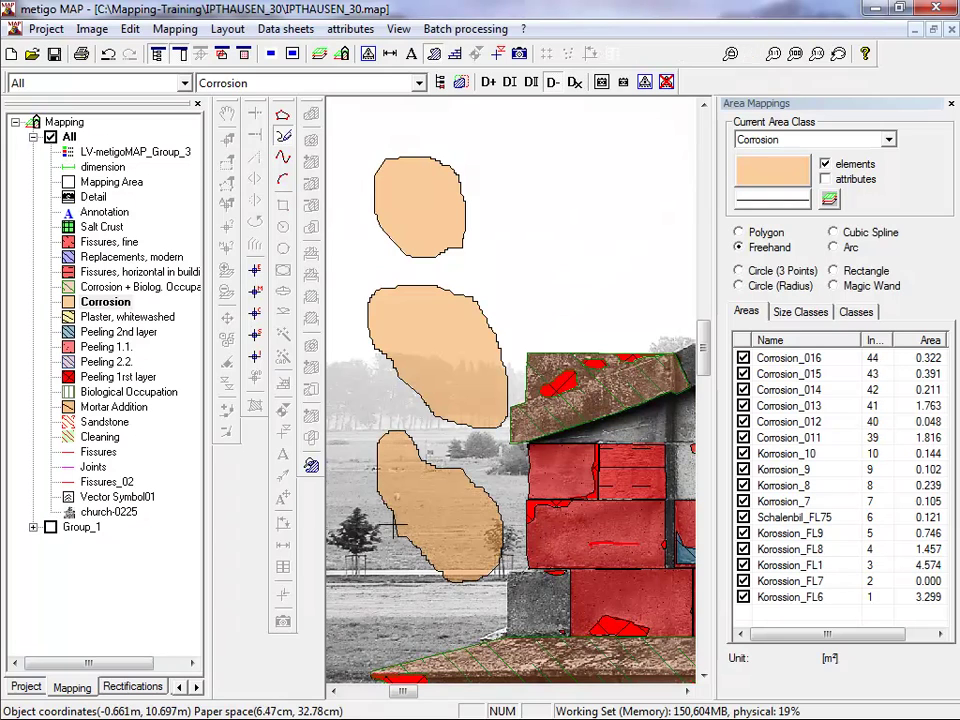
- Toggle the snap radius and scroll options for drawing in the Control window, and close it
{"action": "left_click", "coordinate": [246, 56]}
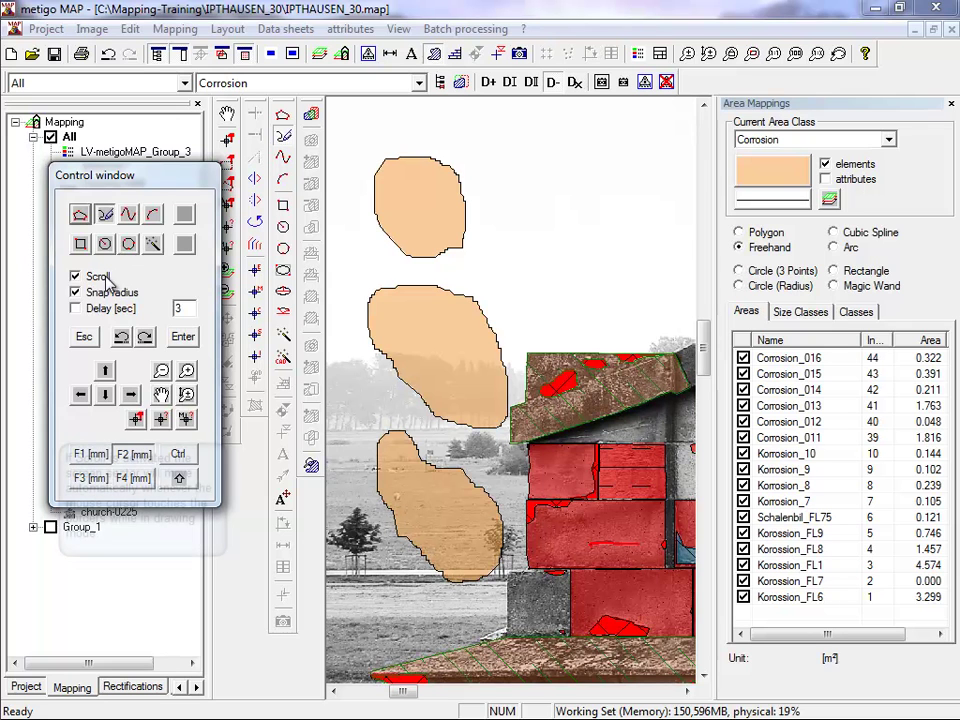
{"action": "left_click", "coordinate": [76, 294]}
{"action": "left_click", "coordinate": [76, 292]}
{"action": "left_click", "coordinate": [76, 277]}
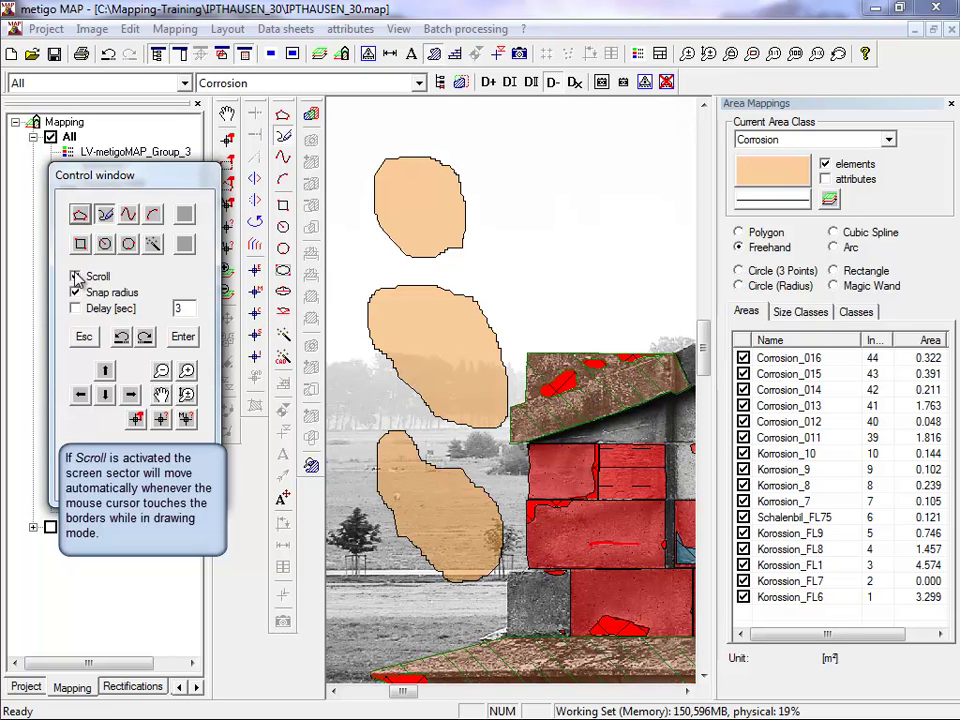
{"action": "left_click", "coordinate": [76, 292]}
{"action": "left_click", "coordinate": [248, 56]}
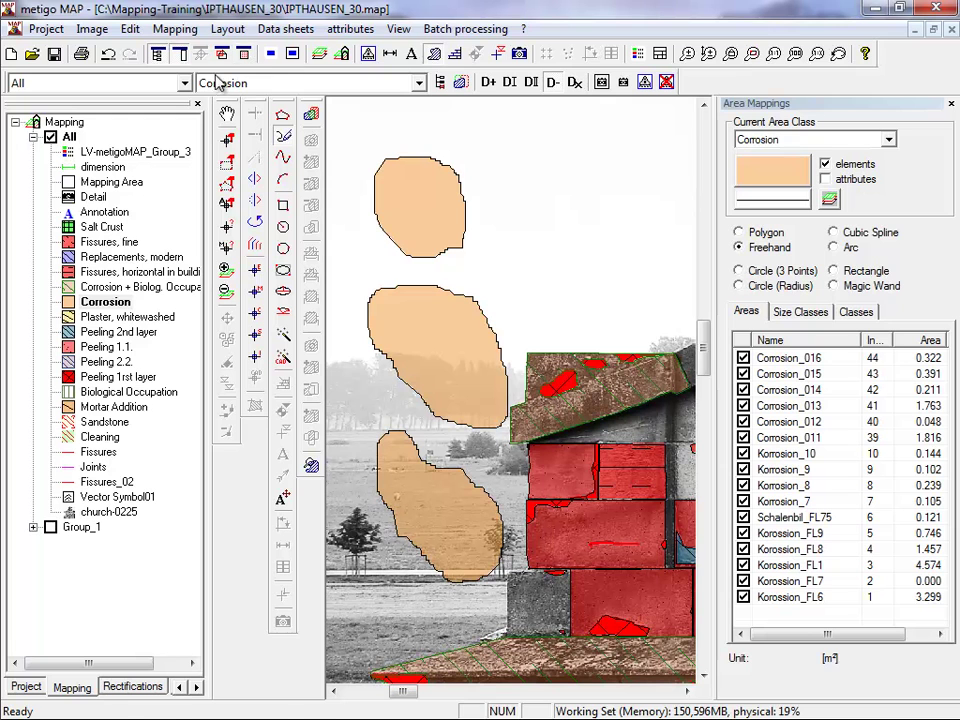
- Select the three new freehand Corrosion areas beside the gable and delete them
{"action": "left_click", "coordinate": [227, 140]}
{"action": "left_click_drag", "start_coordinate": [396, 368], "coordinate": [392, 199]}
{"action": "right_click", "coordinate": [393, 200]}
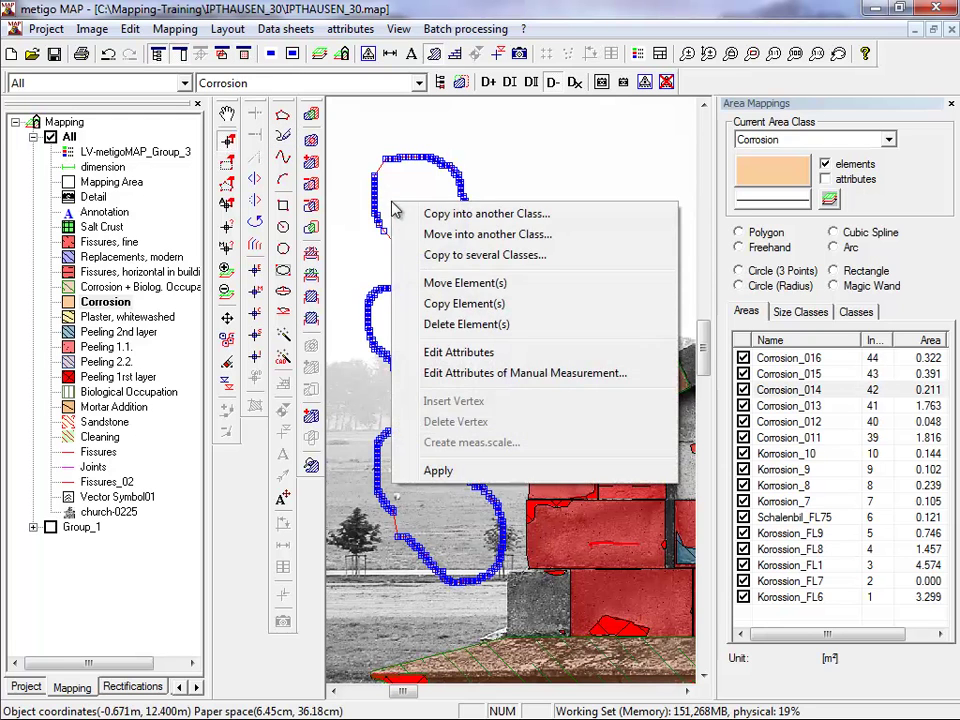
{"action": "left_click", "coordinate": [440, 324]}
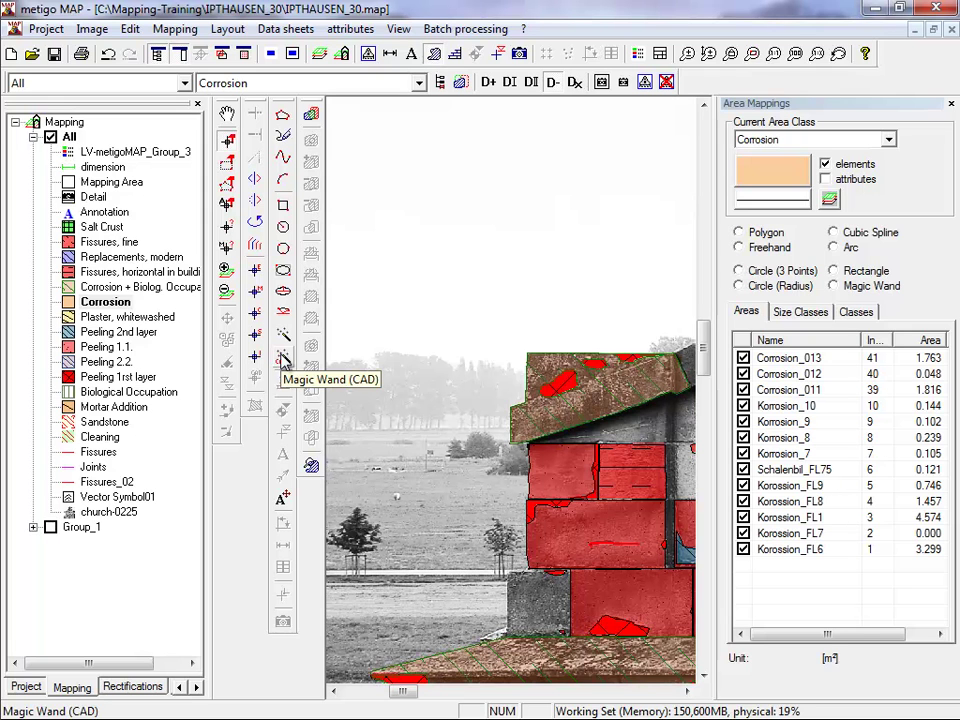
- Draw a horizontal polygon line about 1.1 m long in the Fissures class, in the empty sky beside the gable
{"action": "left_click", "coordinate": [100, 453]}
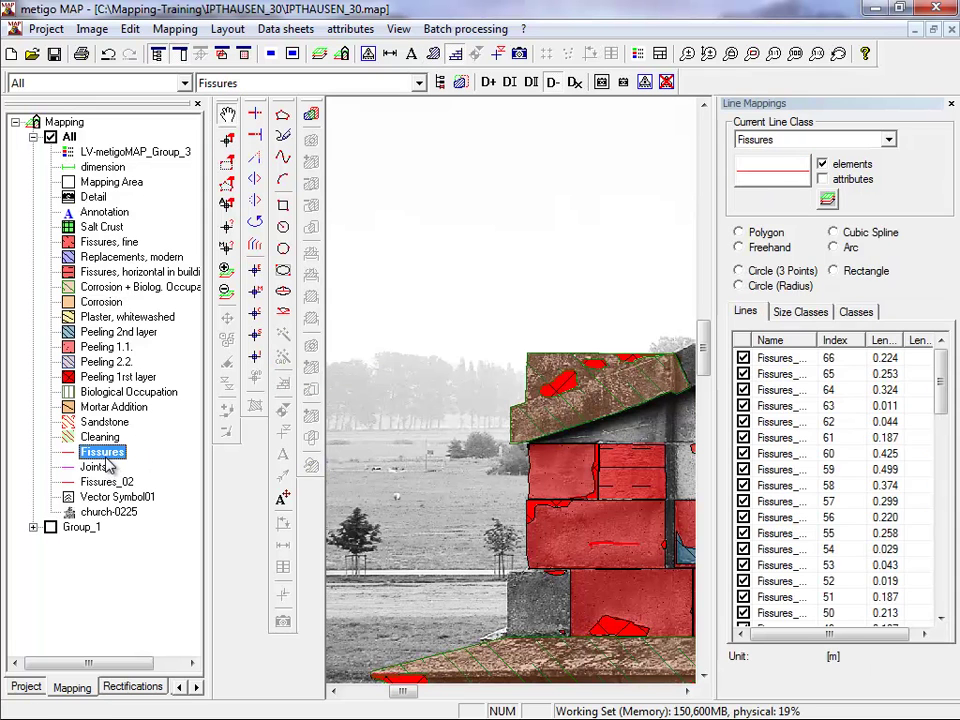
{"action": "left_click", "coordinate": [284, 118]}
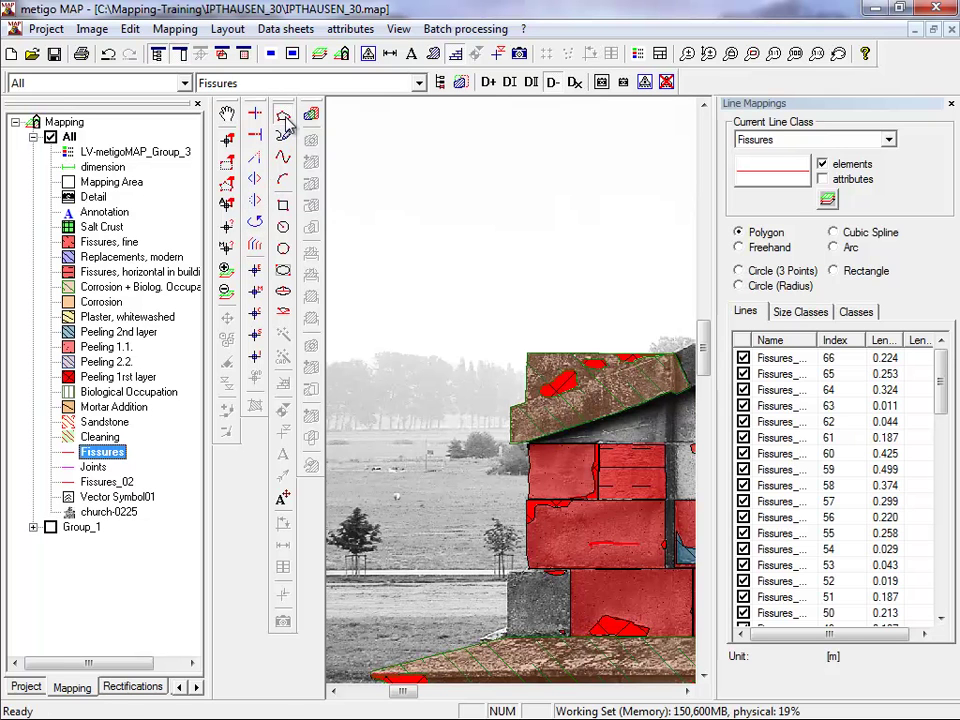
{"action": "left_click", "coordinate": [369, 174]}
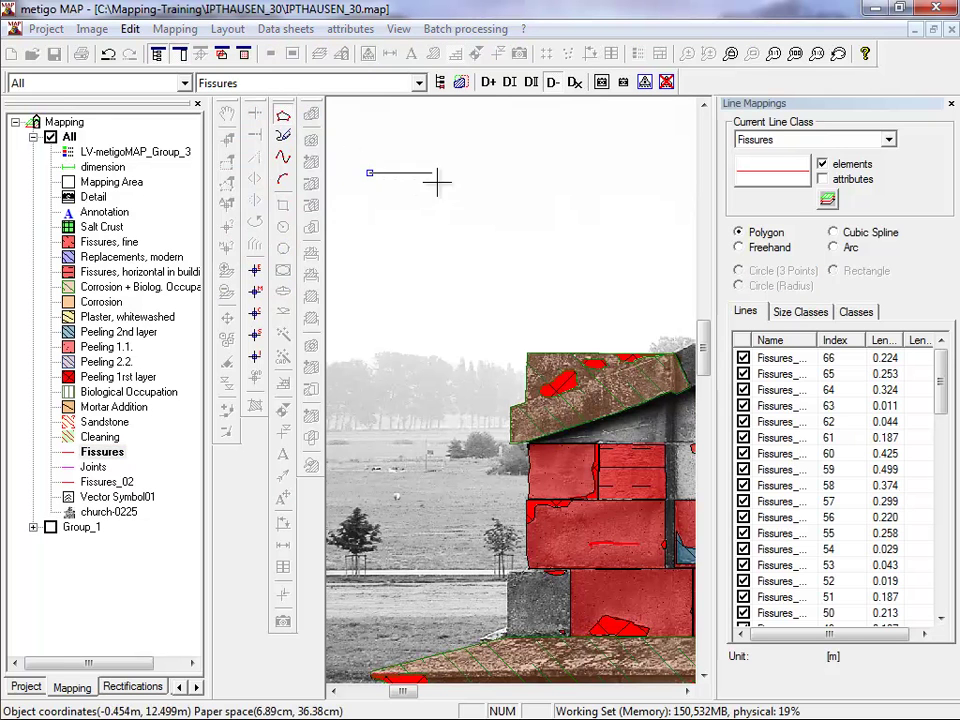
{"action": "left_click", "coordinate": [577, 175]}
{"action": "right_click", "coordinate": [574, 204]}
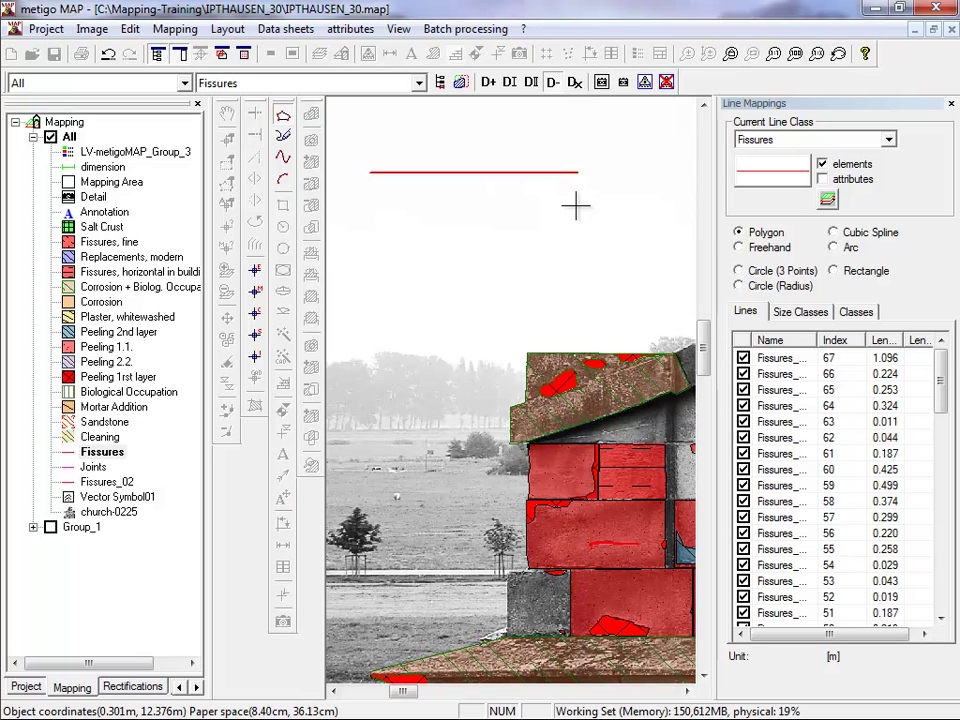
- Copy the horizontal Fissures line four times below itself at roughly even spacing, and apply the copies
{"action": "left_click", "coordinate": [230, 141]}
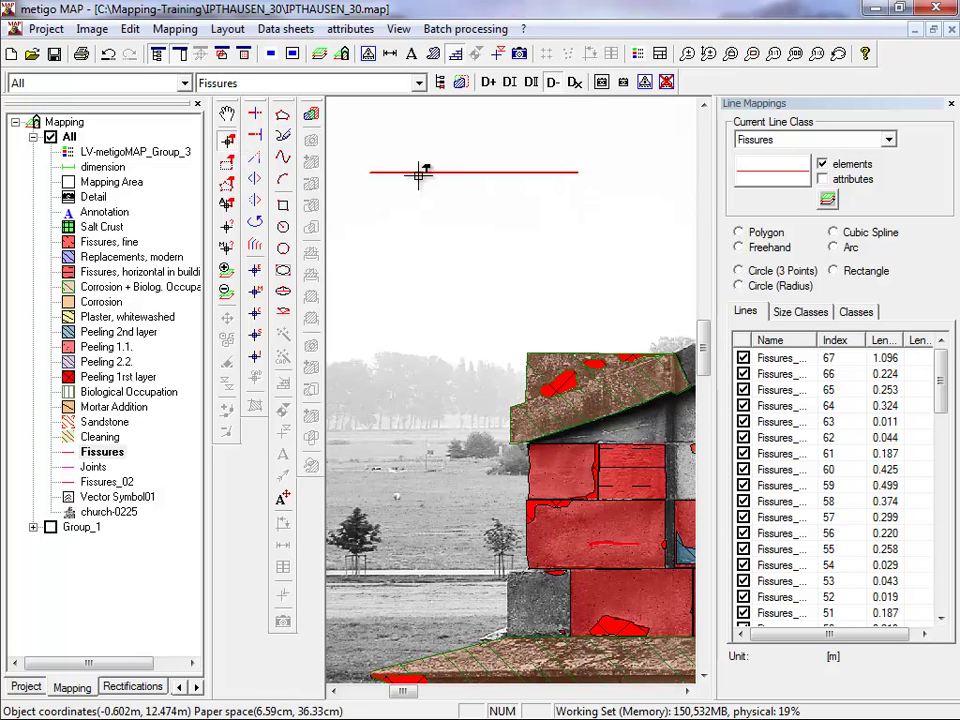
{"action": "right_click", "coordinate": [431, 172]}
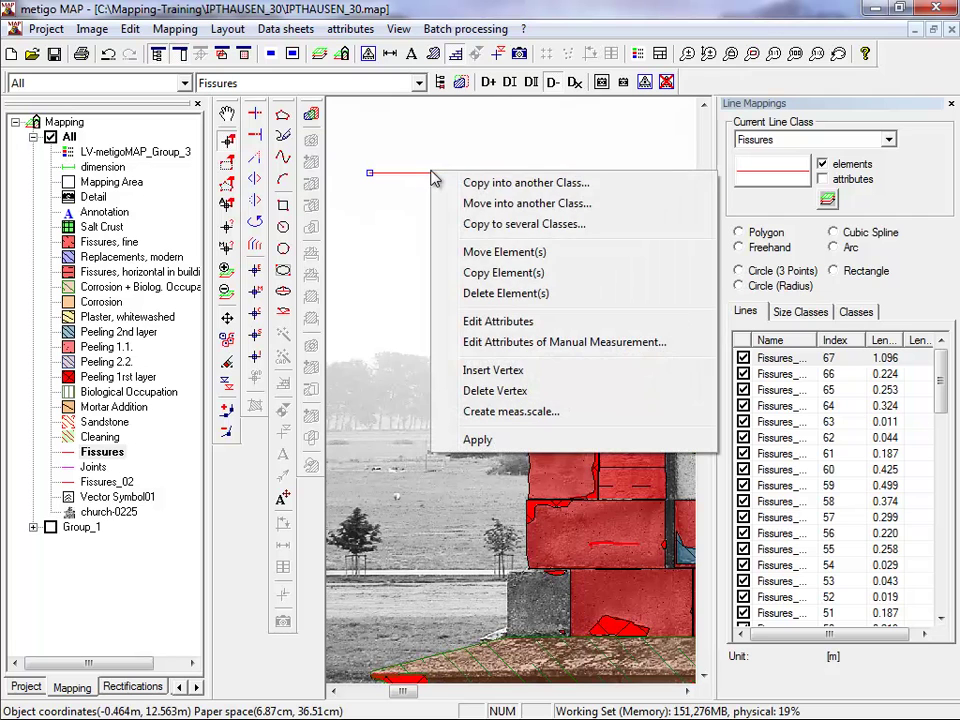
{"action": "left_click", "coordinate": [480, 271]}
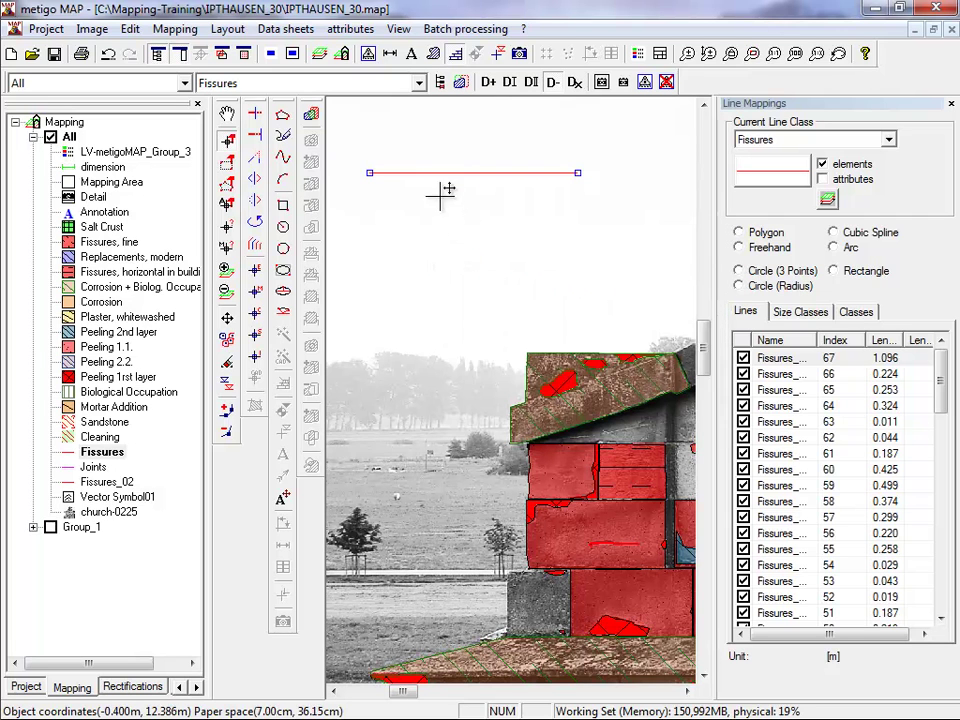
{"action": "left_click_drag", "start_coordinate": [449, 167], "coordinate": [449, 272]}
{"action": "left_click_drag", "start_coordinate": [449, 274], "coordinate": [454, 307]}
{"action": "right_click", "coordinate": [445, 315]}
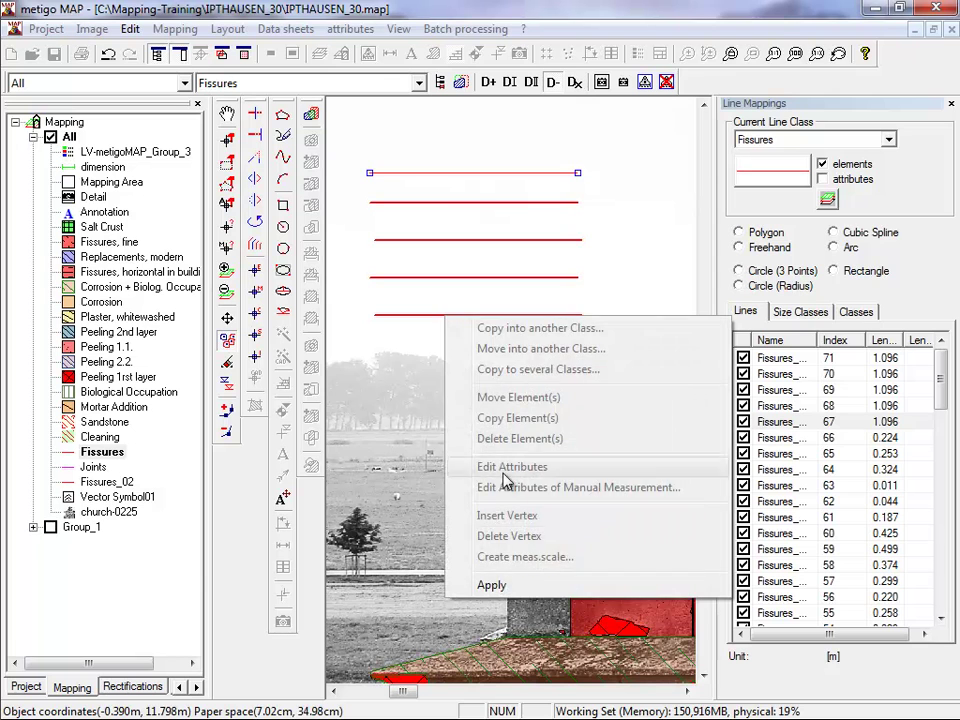
{"action": "left_click", "coordinate": [517, 584]}
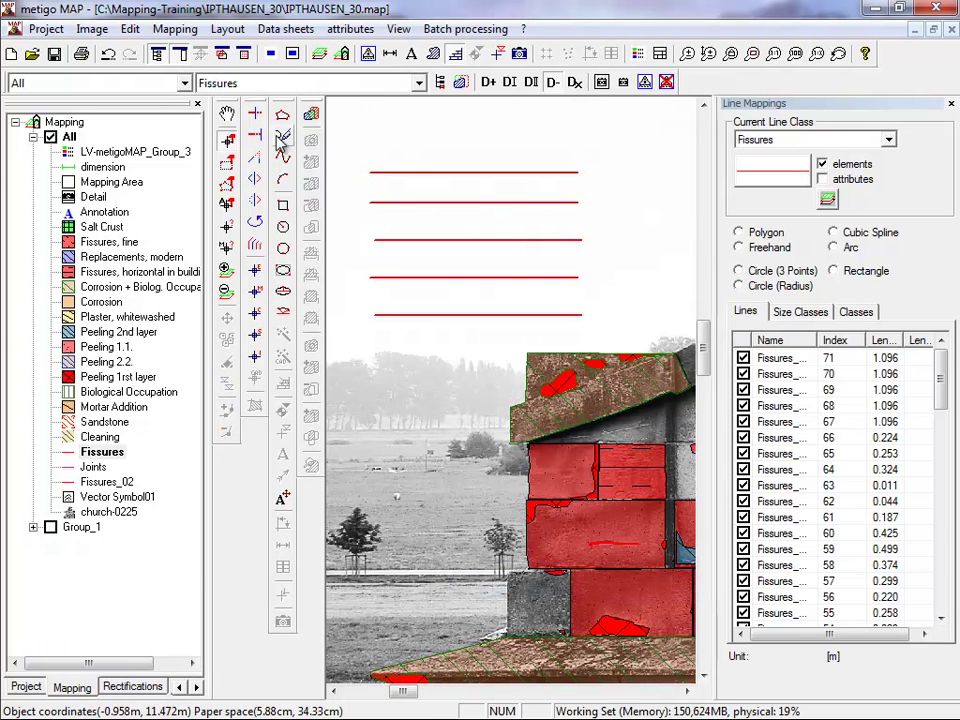
- Draw three vertical Fissures lines: two about 1.1 and 1.0 m long across all horizontals, one about 0.28 m across the upper two
{"action": "left_click", "coordinate": [282, 116]}
{"action": "left_click", "coordinate": [379, 147]}
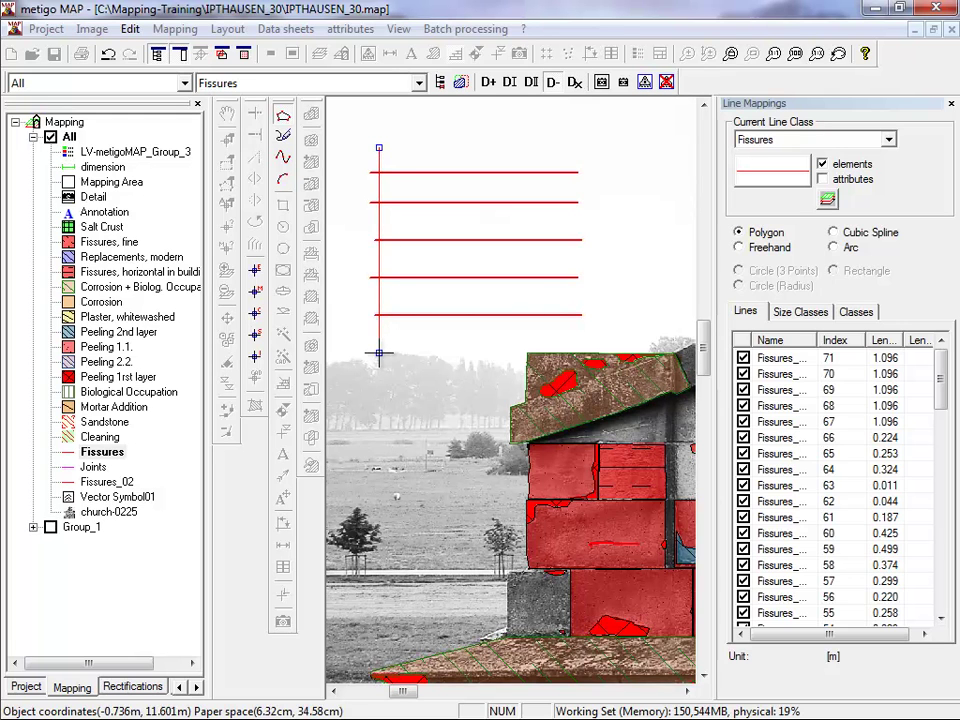
{"action": "double_click", "coordinate": [379, 352]}
{"action": "left_click", "coordinate": [561, 159]}
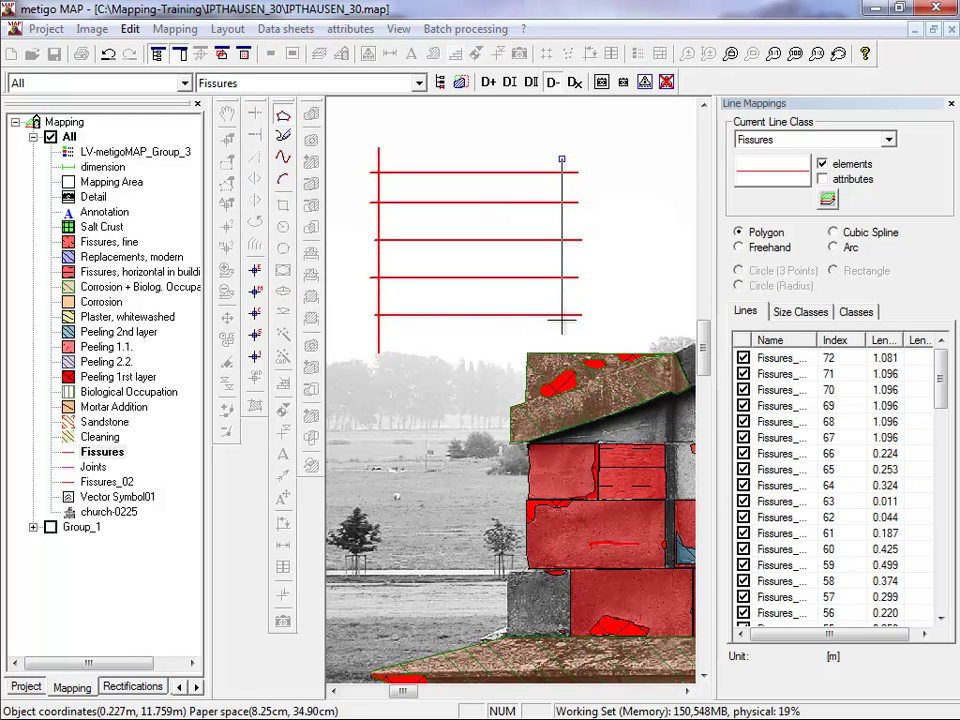
{"action": "double_click", "coordinate": [562, 350]}
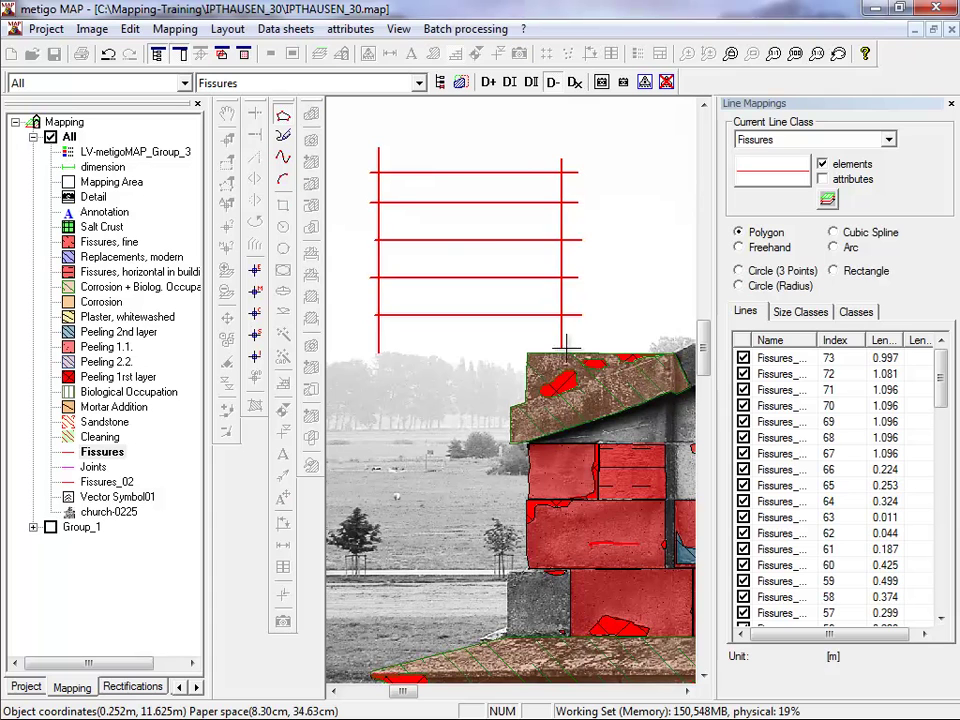
{"action": "left_click", "coordinate": [415, 161]}
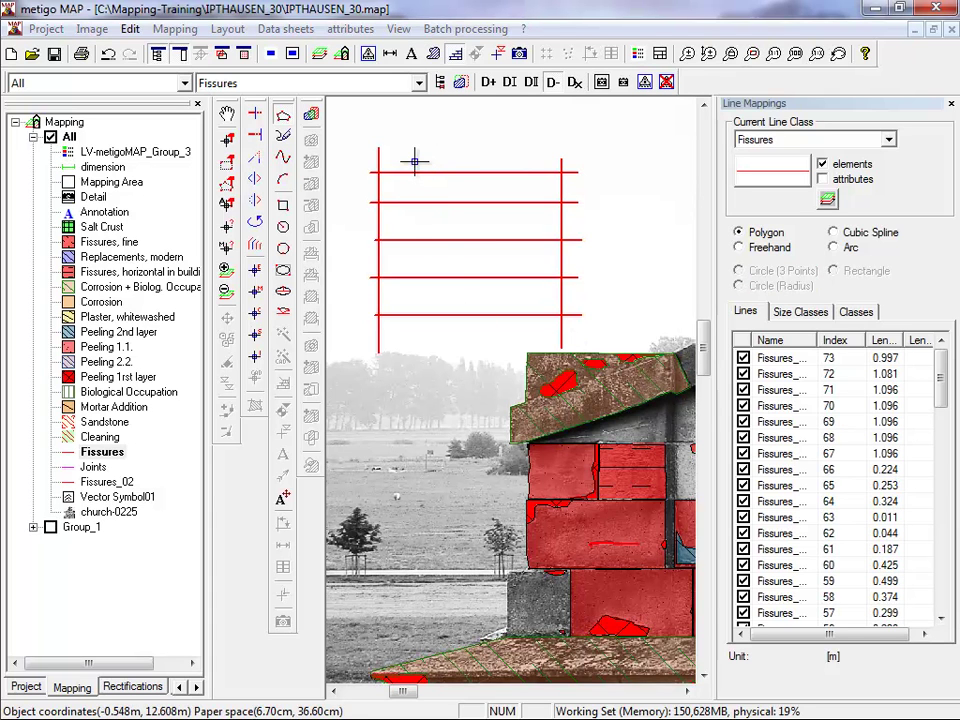
{"action": "double_click", "coordinate": [415, 214]}
{"action": "left_click", "coordinate": [227, 140]}
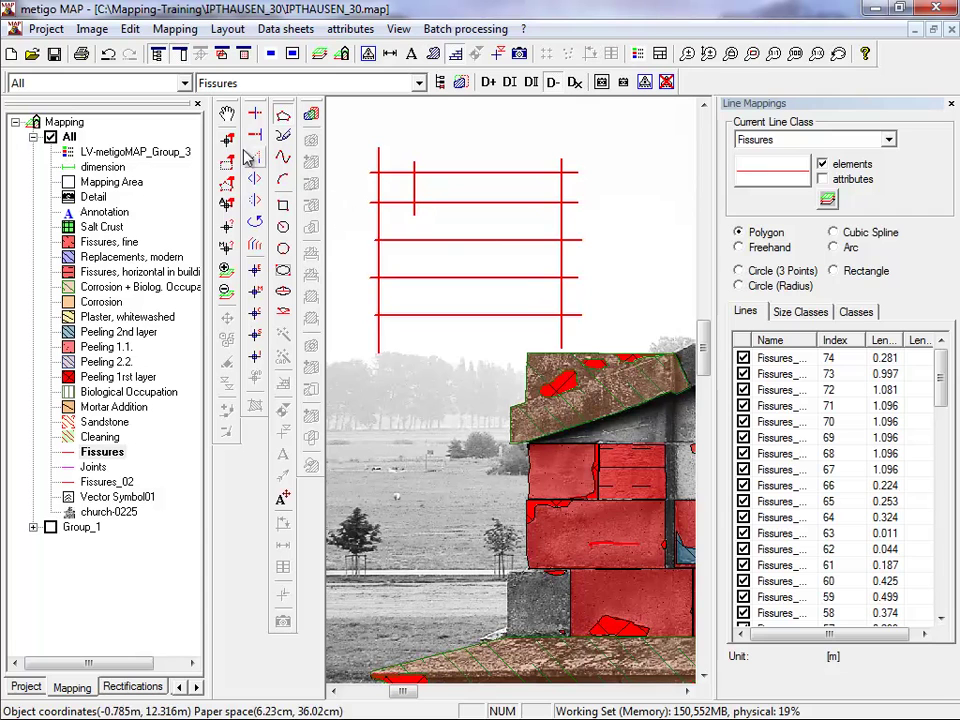
- Copy the short vertical Fissures line five times into the grid's four rows as staggered brick joints, and apply the copies
{"action": "right_click", "coordinate": [413, 188]}
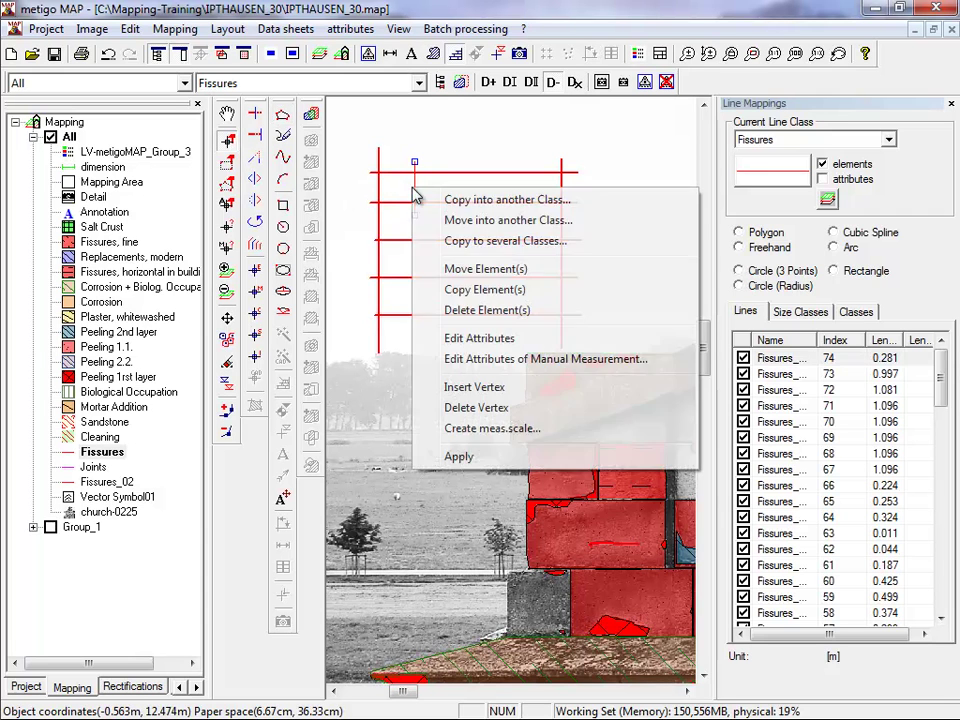
{"action": "left_click", "coordinate": [467, 291]}
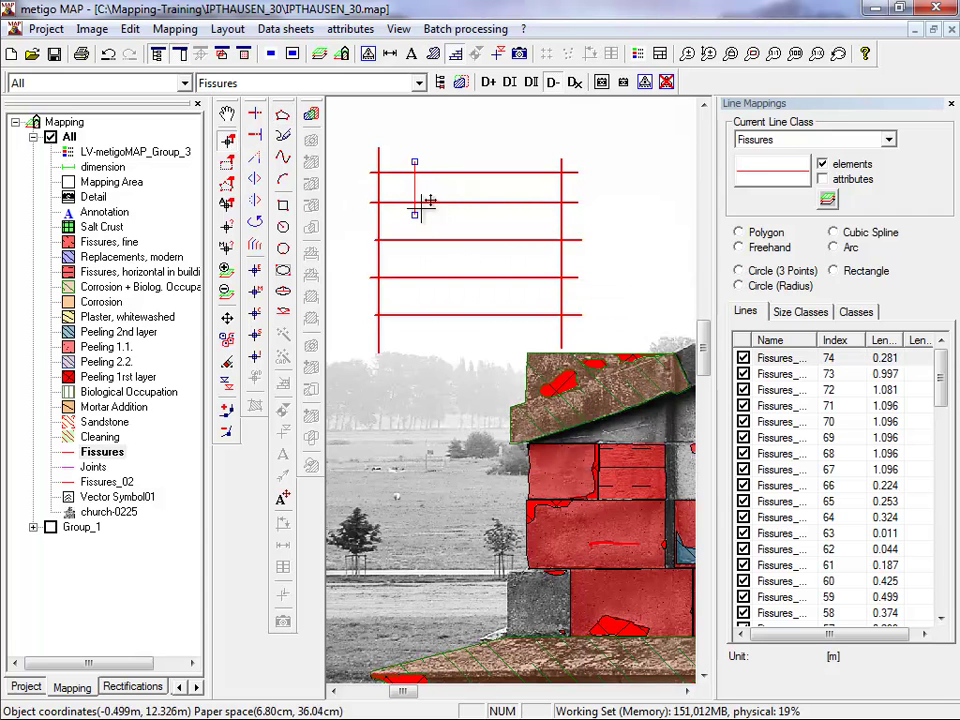
{"action": "left_click", "coordinate": [515, 185]}
{"action": "left_click", "coordinate": [473, 210]}
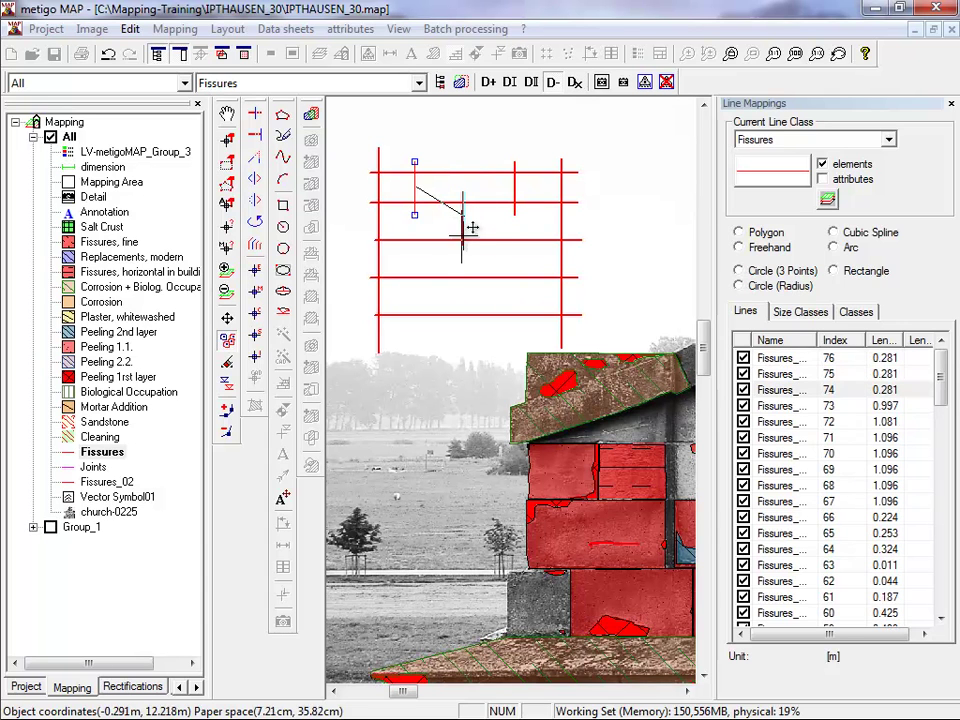
{"action": "left_click", "coordinate": [437, 250]}
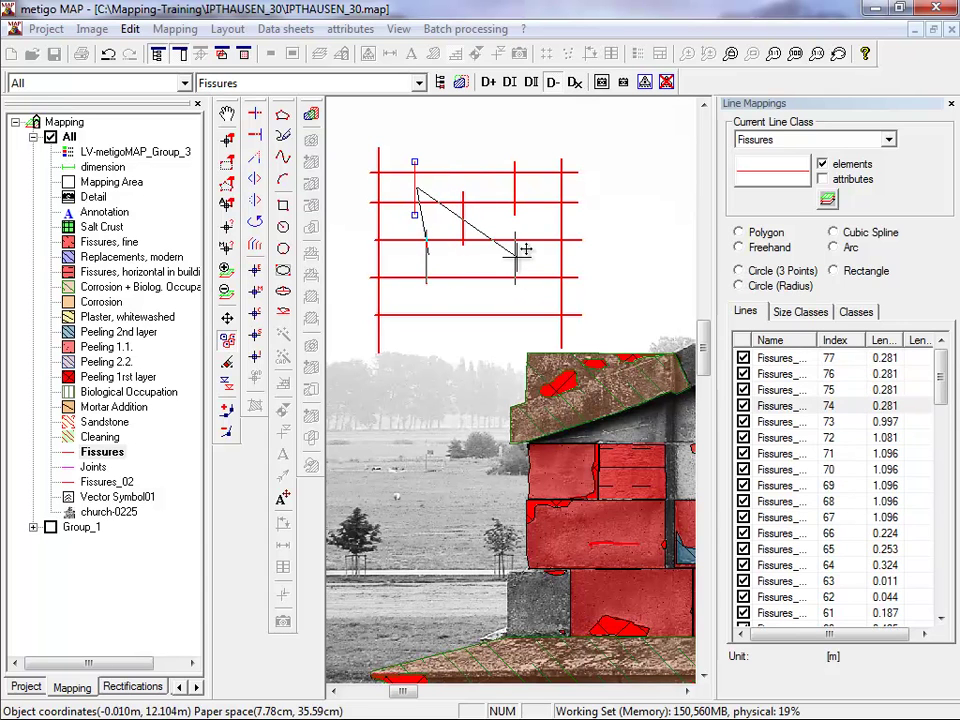
{"action": "left_click", "coordinate": [521, 255]}
{"action": "left_click", "coordinate": [479, 287]}
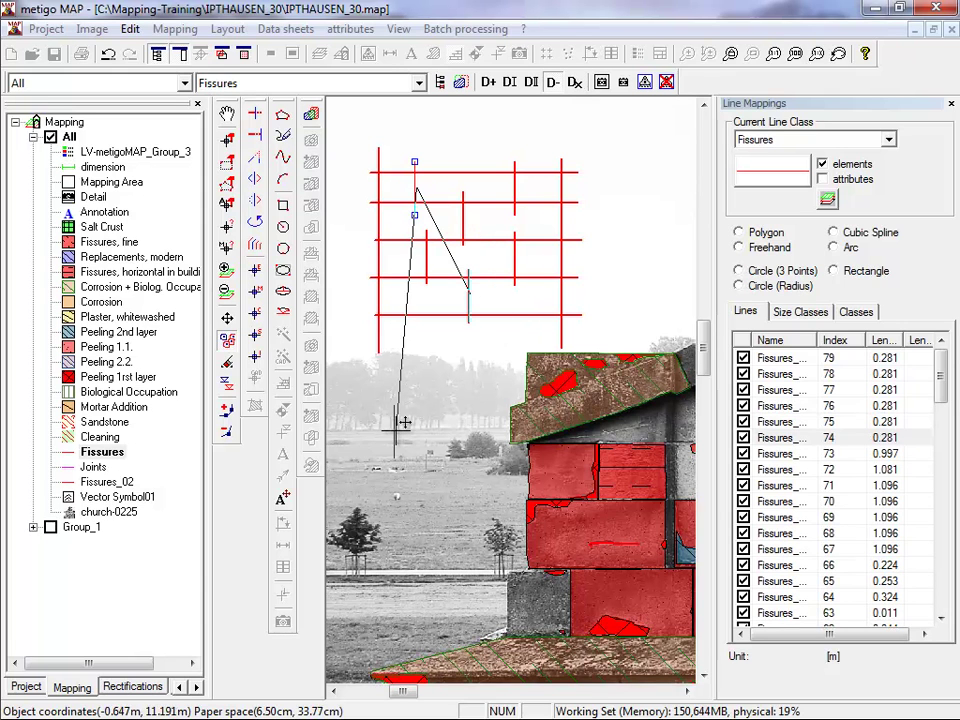
{"action": "right_click", "coordinate": [399, 440]}
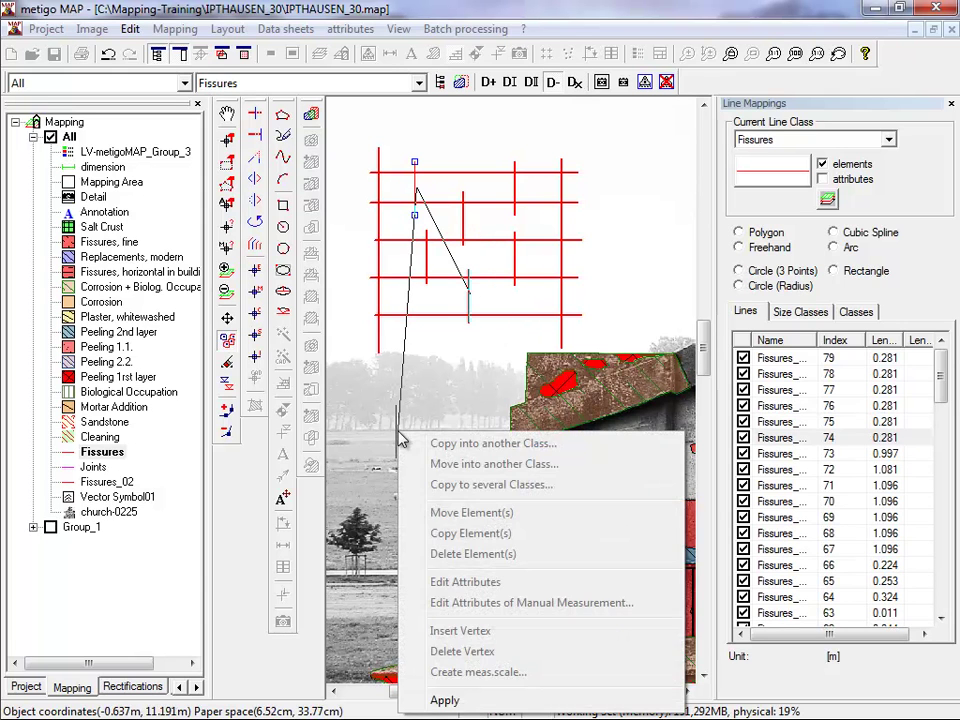
{"action": "left_click", "coordinate": [441, 699]}
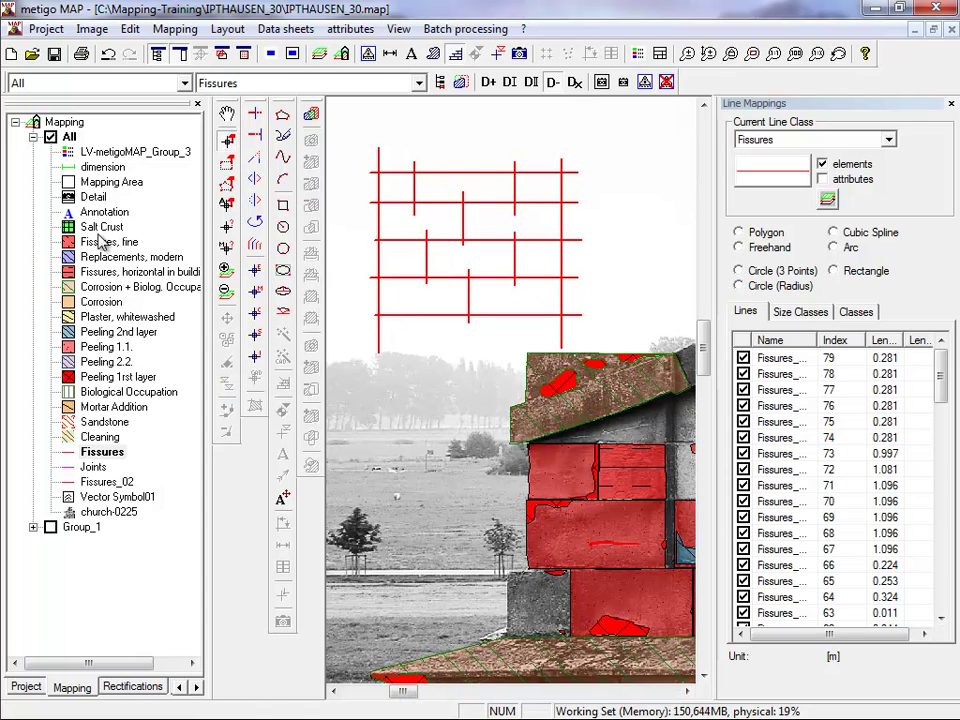
- Set up the CAD magic wand for Corrosion + Biolog. Occupation with image "only mapping", switching off extend selection and the area interval filter
{"action": "left_click", "coordinate": [95, 300]}
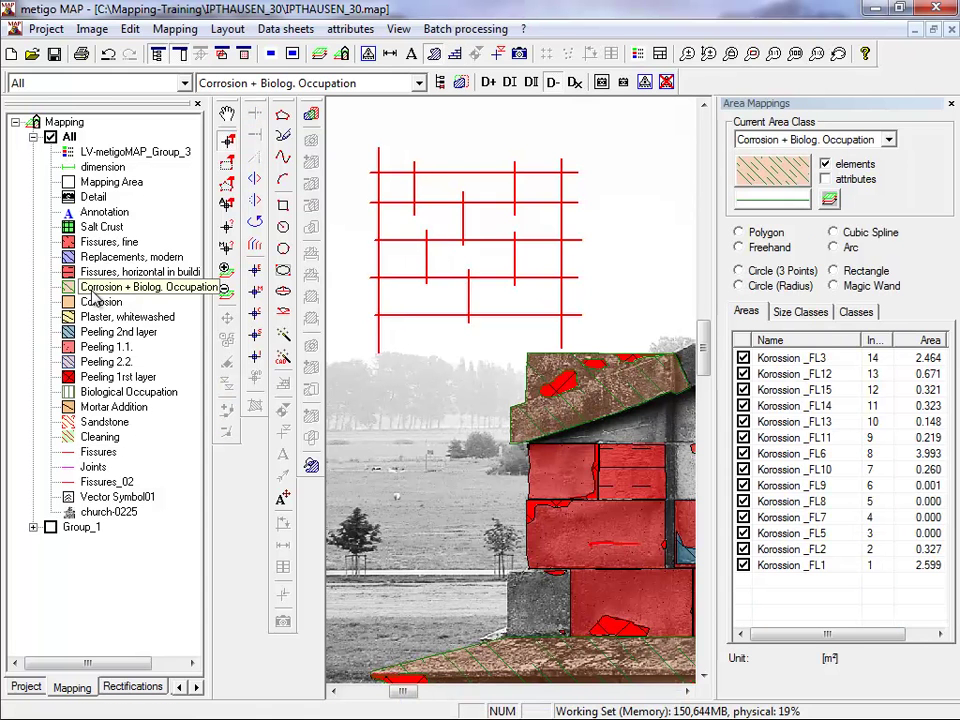
{"action": "left_click", "coordinate": [283, 362]}
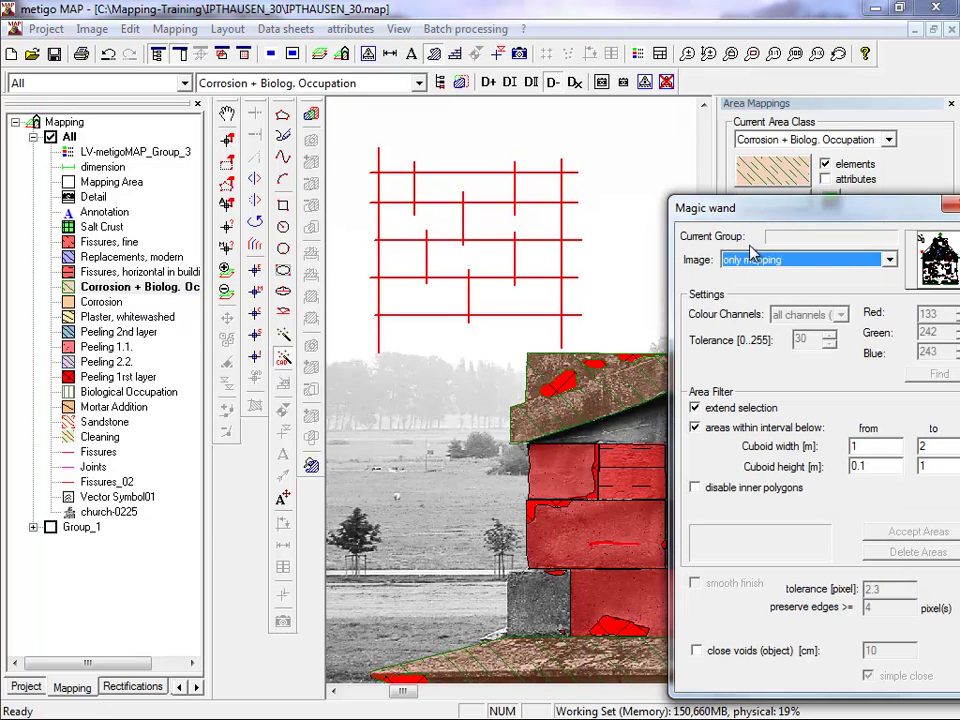
{"action": "left_click", "coordinate": [887, 260]}
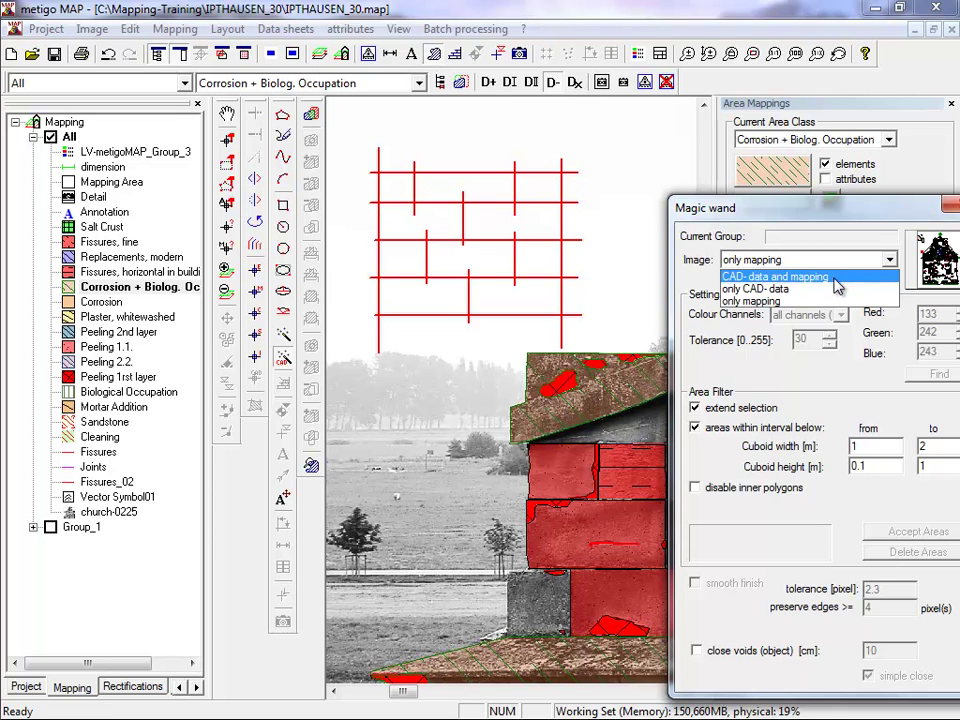
{"action": "left_click", "coordinate": [818, 302]}
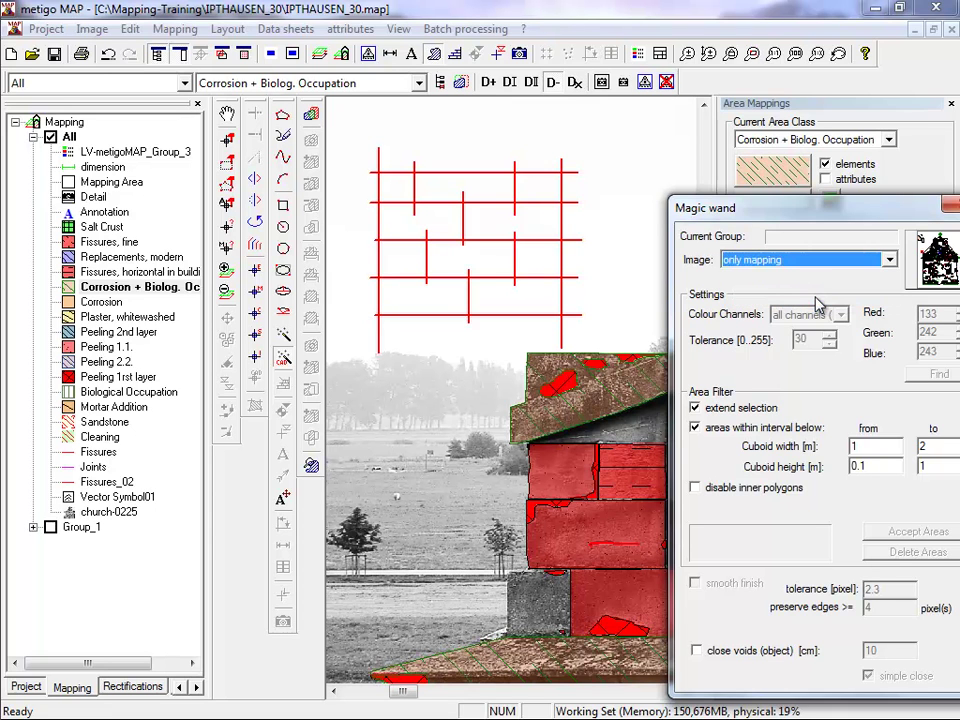
{"action": "left_click", "coordinate": [740, 412]}
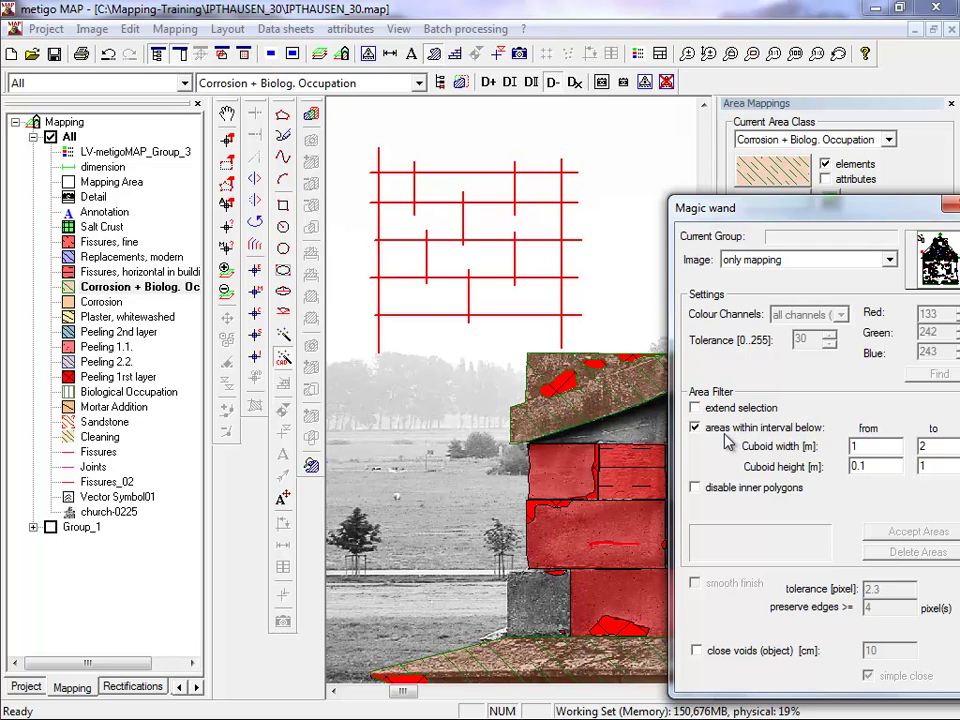
{"action": "left_click", "coordinate": [713, 432]}
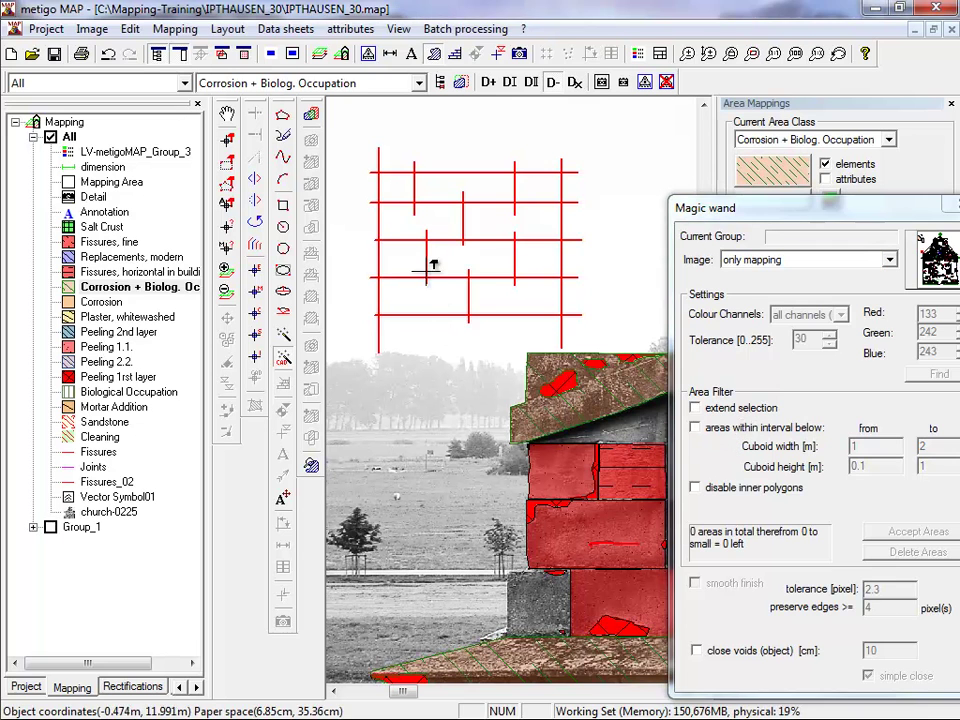
- Pick the second row's first cell, enable extend selection, add both bottom-row cells, and accept the areas as Corrosion + Biolog. Occupation
{"action": "left_click", "coordinate": [425, 220]}
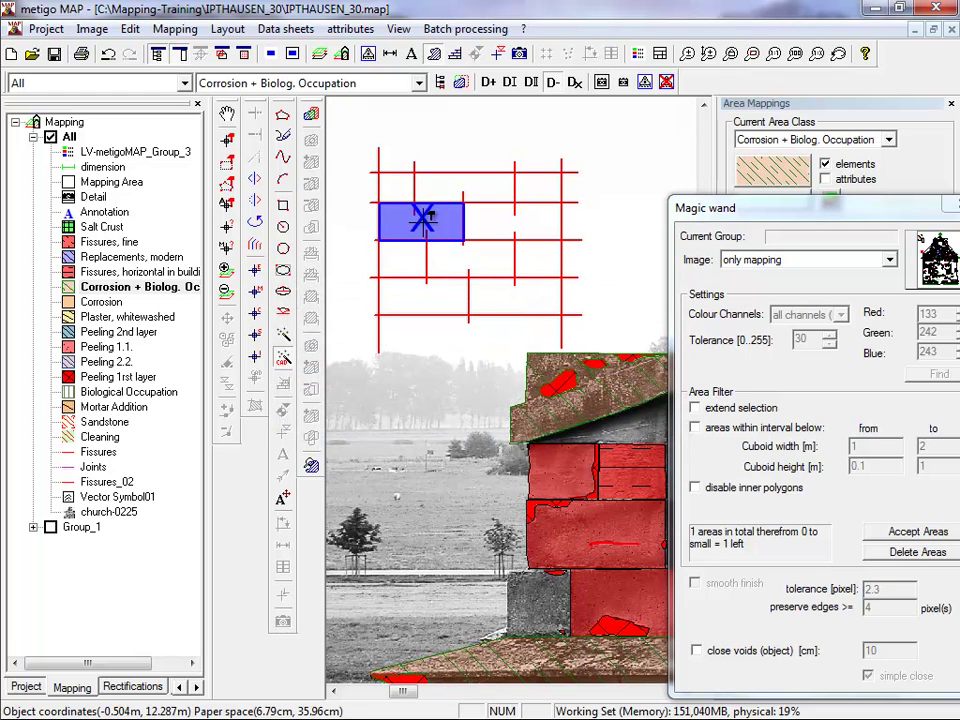
{"action": "left_click", "coordinate": [720, 414]}
{"action": "left_click", "coordinate": [534, 300]}
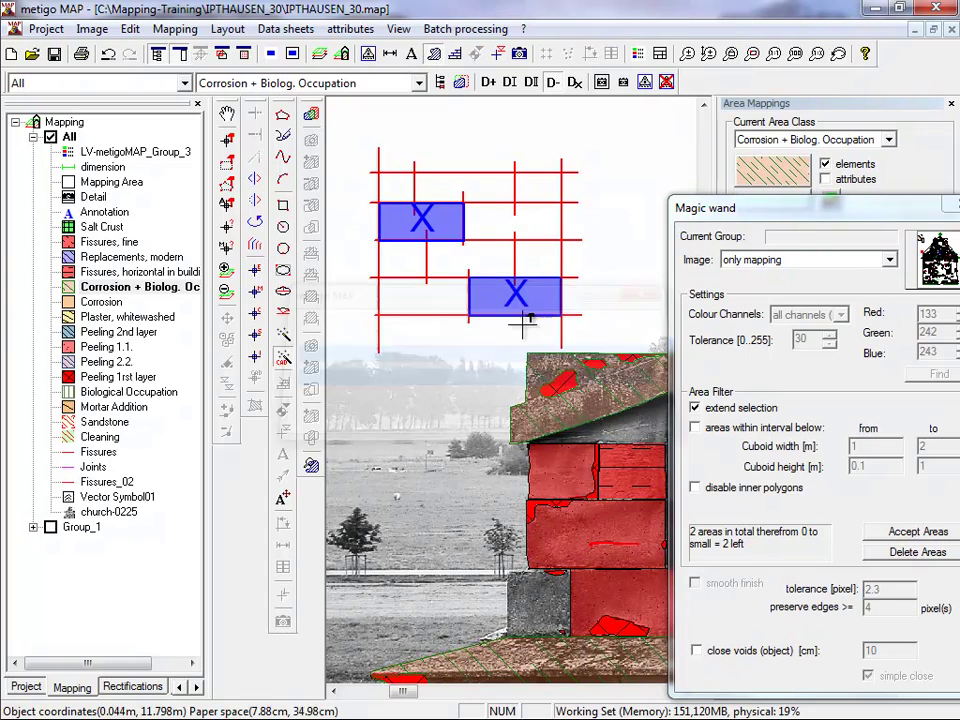
{"action": "left_click", "coordinate": [428, 305]}
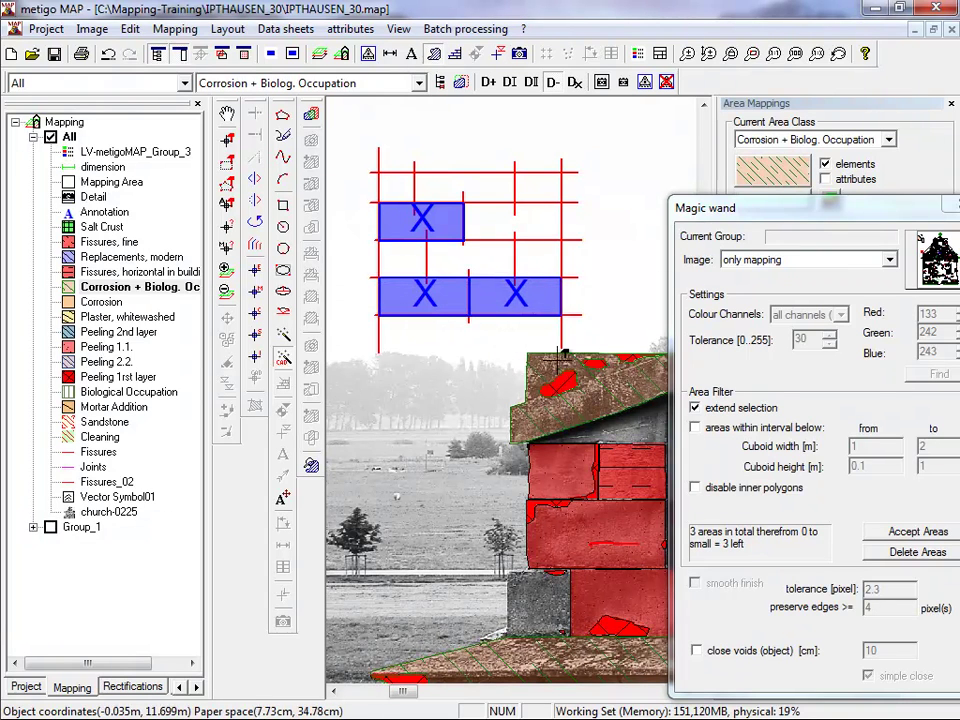
{"action": "left_click", "coordinate": [882, 534]}
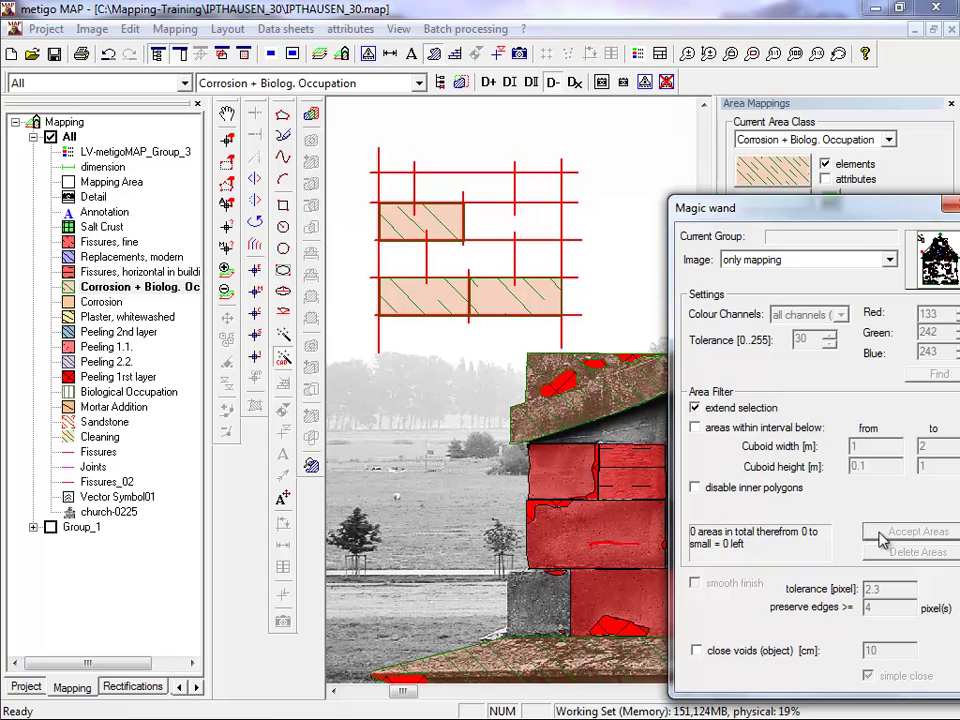
- Map the third row's middle cell and the last cells of the top two rows as Plaster, whitewashed, using the magic wand
{"action": "left_click", "coordinate": [140, 318]}
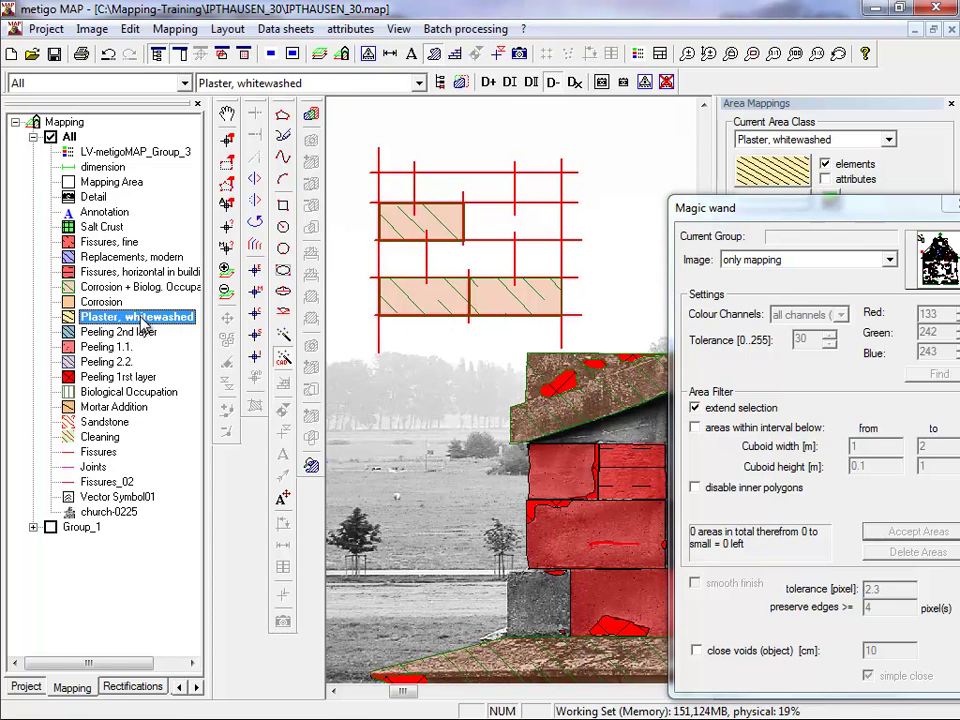
{"action": "left_click", "coordinate": [484, 259]}
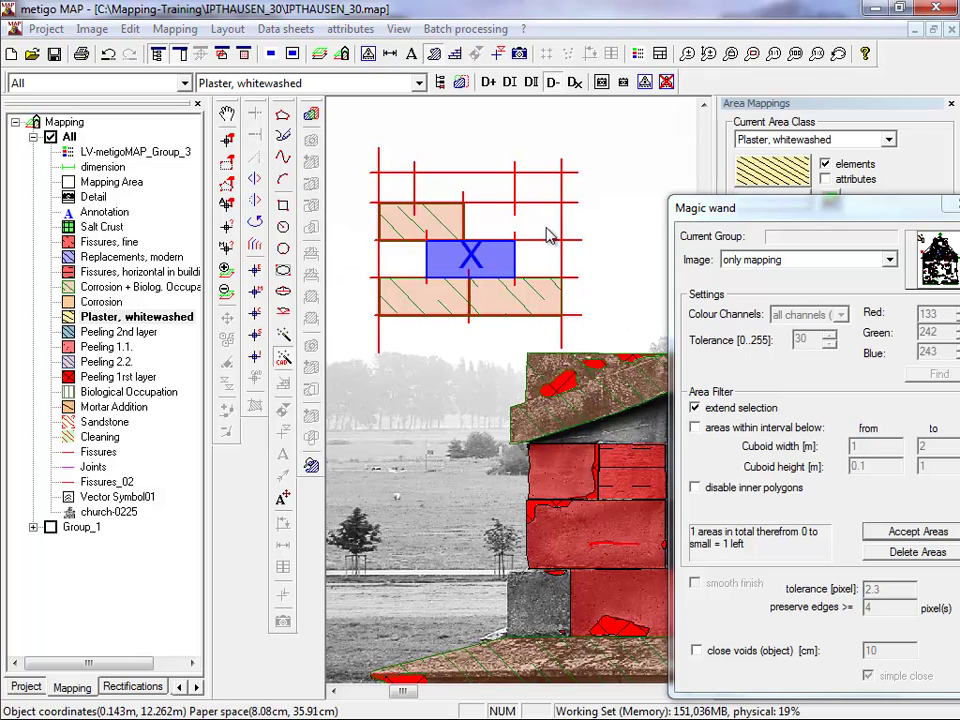
{"action": "left_click", "coordinate": [546, 224]}
{"action": "left_click", "coordinate": [545, 192]}
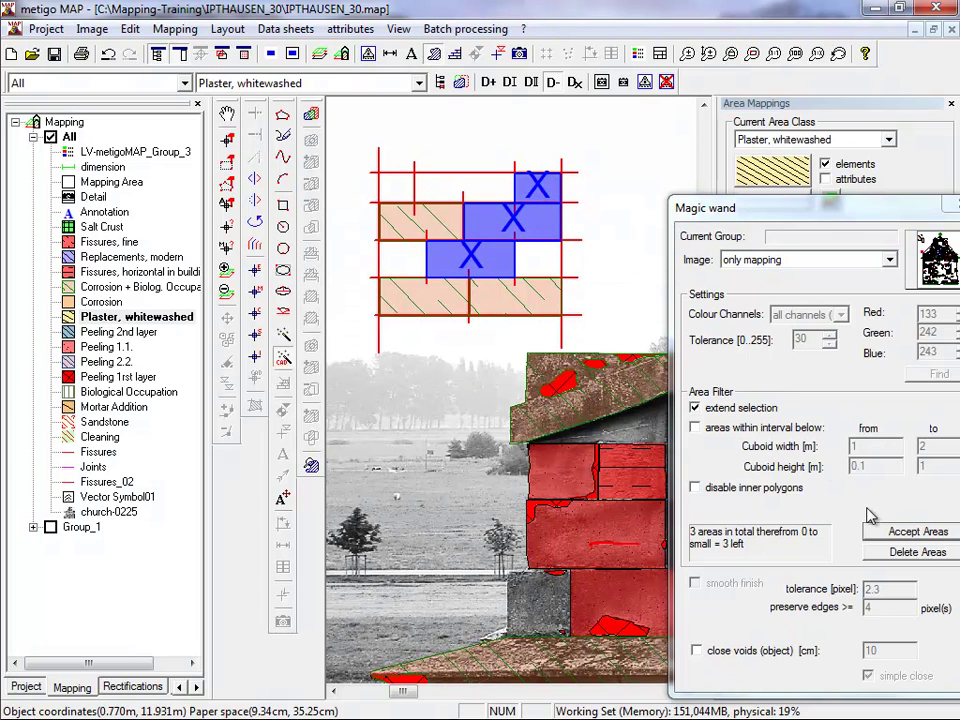
{"action": "left_click", "coordinate": [905, 531]}
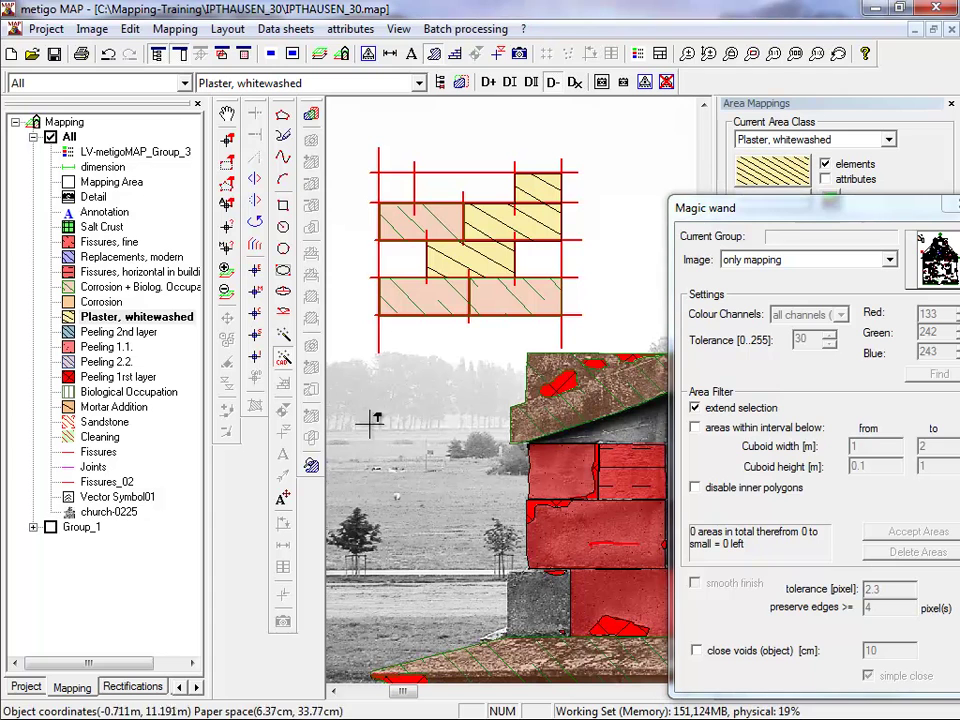
{"action": "left_click", "coordinate": [126, 331]}
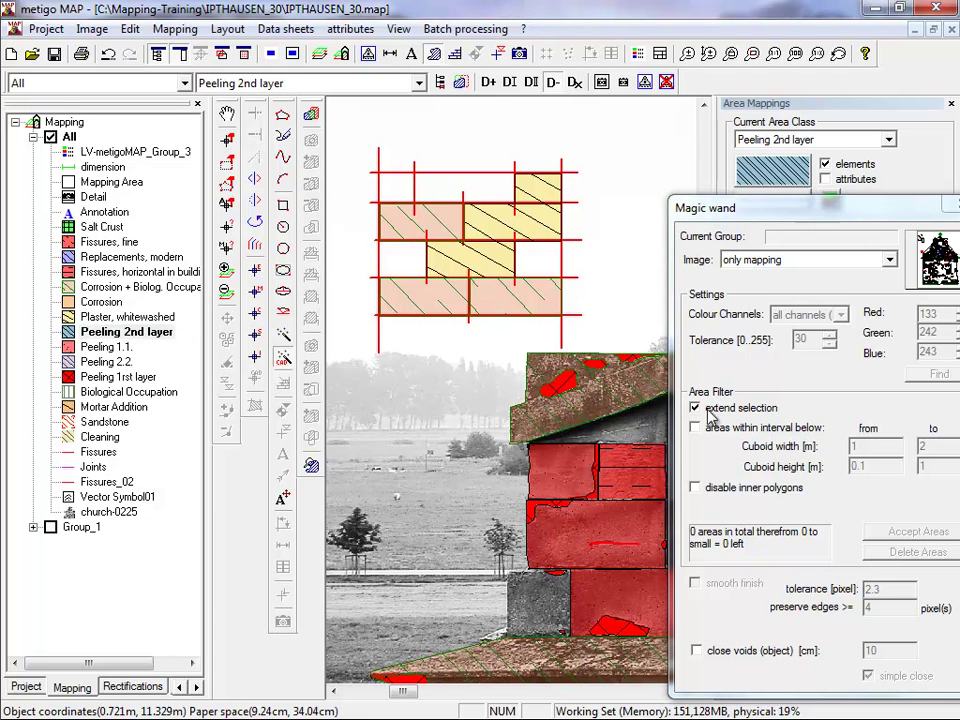
{"action": "left_click", "coordinate": [405, 262]}
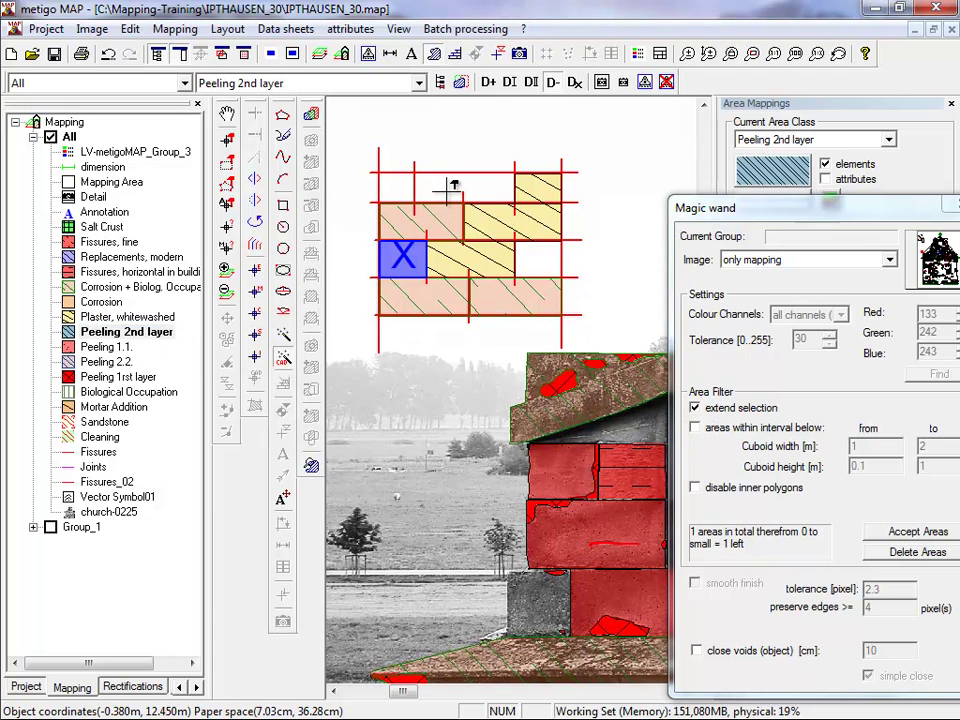
{"action": "left_click", "coordinate": [452, 187]}
{"action": "left_click", "coordinate": [397, 186]}
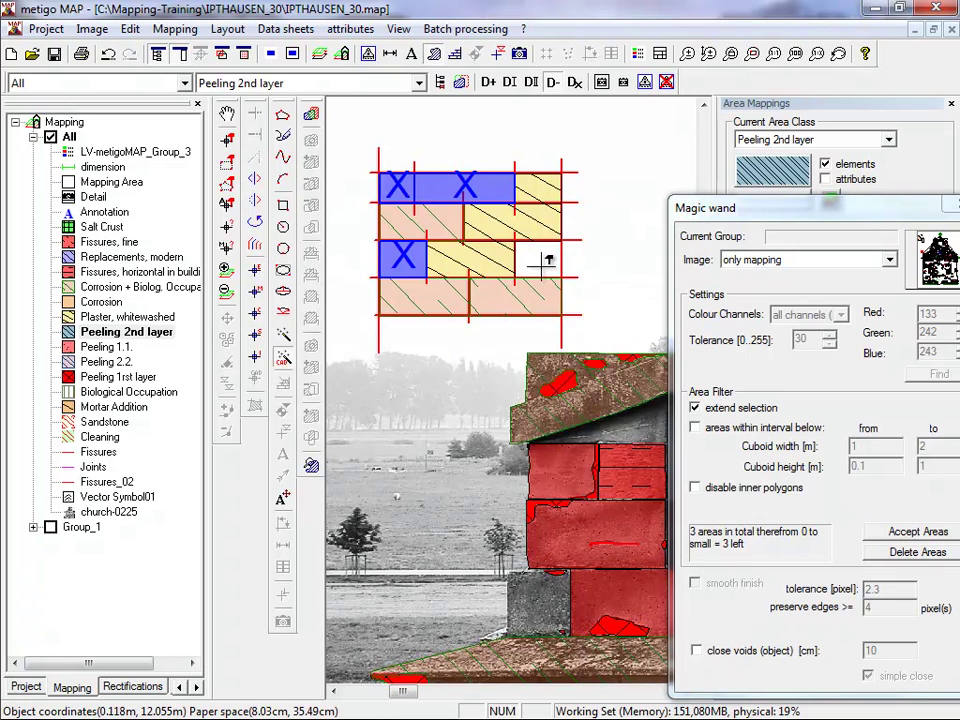
{"action": "left_click", "coordinate": [541, 262]}
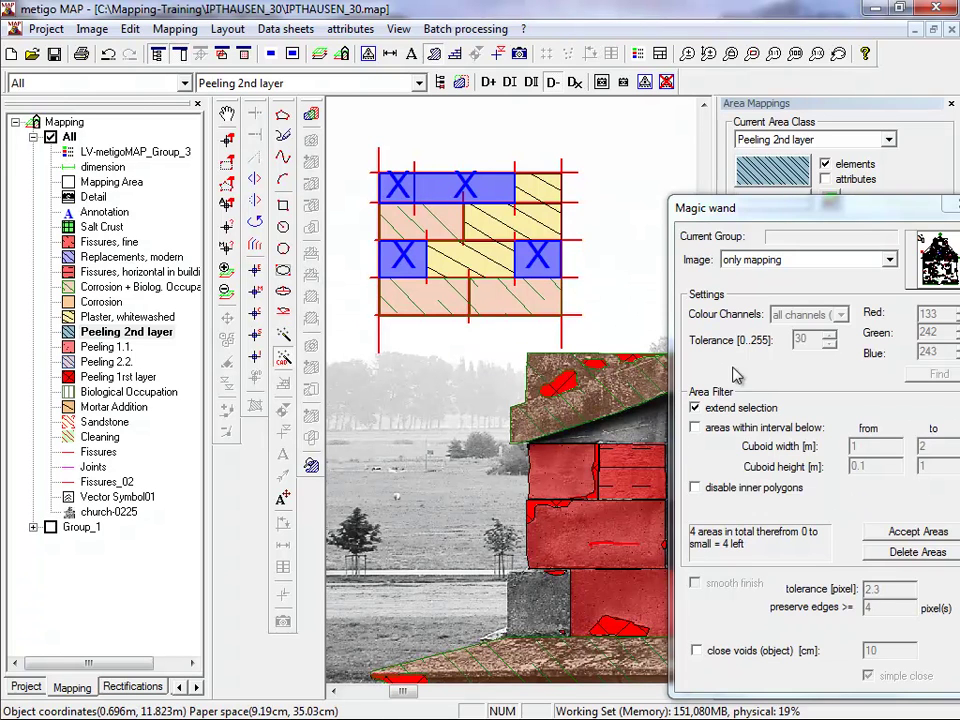
{"action": "left_click", "coordinate": [912, 553]}
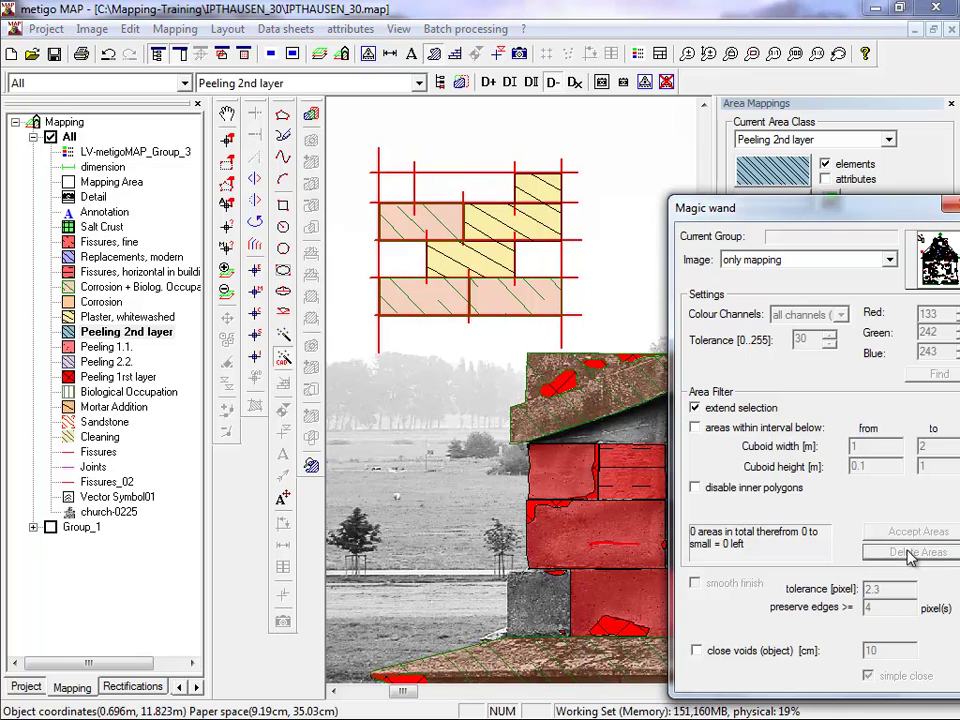
- Map the four remaining empty grid cells as Peeling 2.2. with the magic wand and accept the areas
{"action": "left_click", "coordinate": [108, 361]}
{"action": "left_click", "coordinate": [404, 260]}
{"action": "left_click", "coordinate": [396, 190]}
{"action": "left_click", "coordinate": [471, 184]}
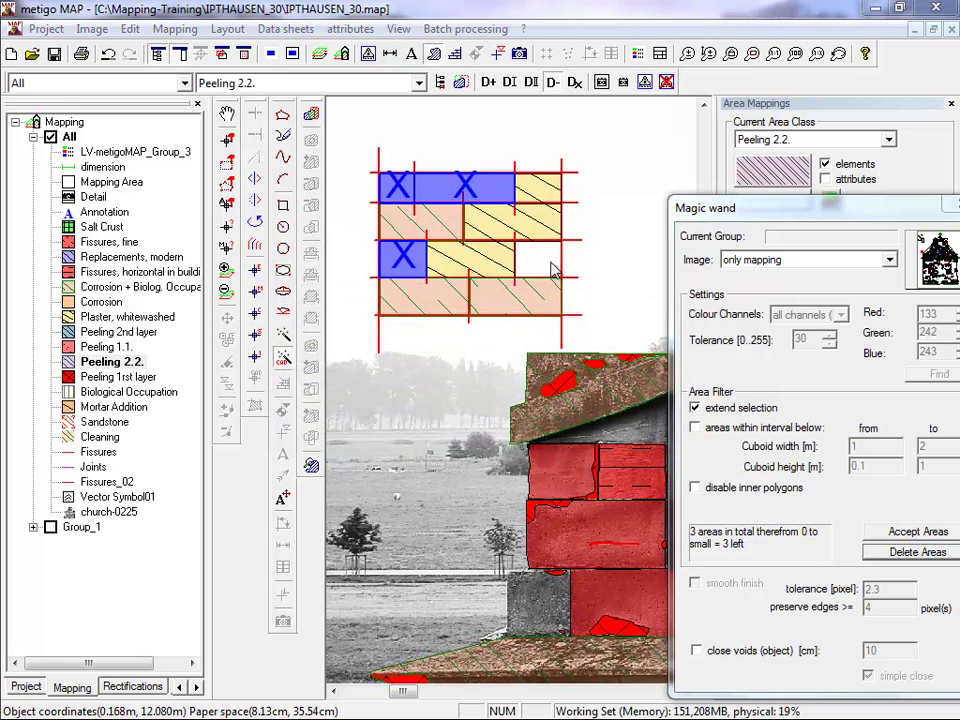
{"action": "left_click", "coordinate": [555, 254]}
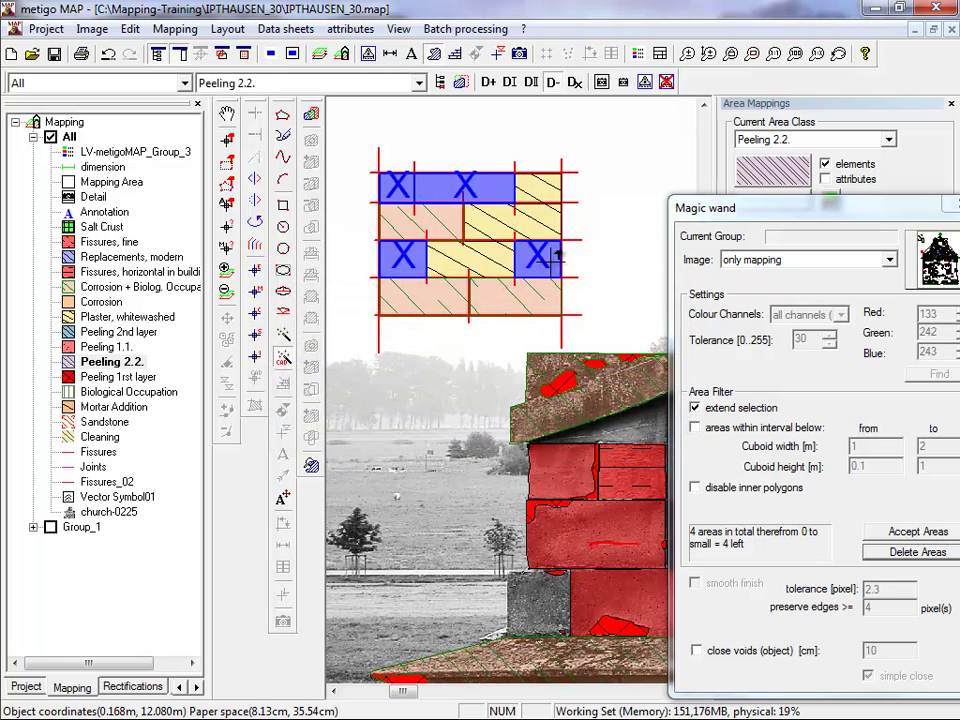
{"action": "left_click", "coordinate": [898, 533]}
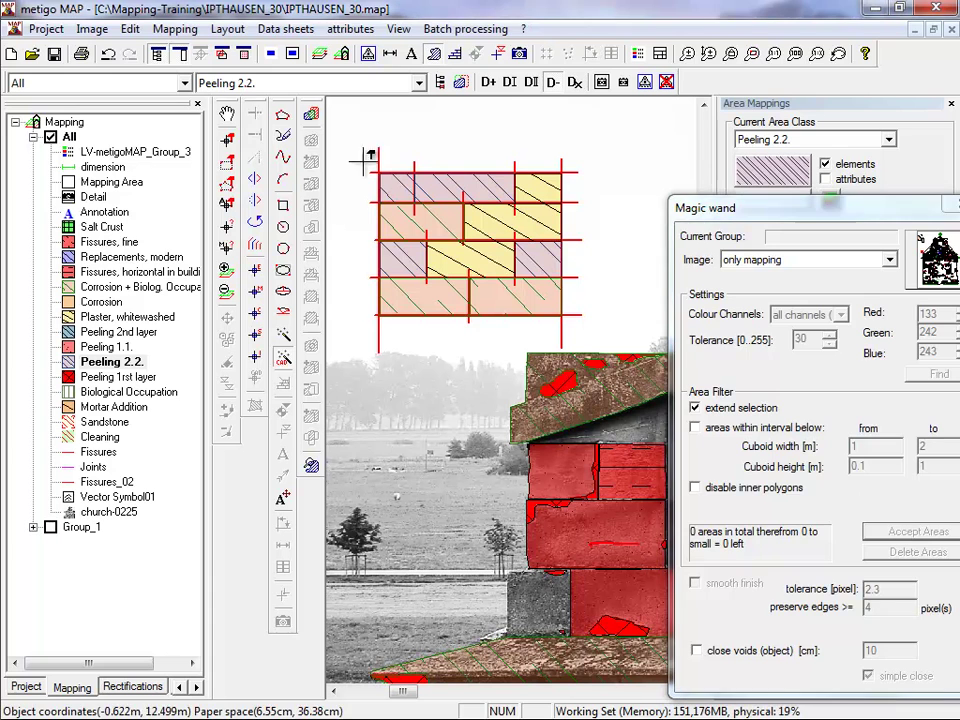
- Select all ten mapped areas in the brick grid and delete them, keeping only the Fissures lines
{"action": "left_click", "coordinate": [228, 145]}
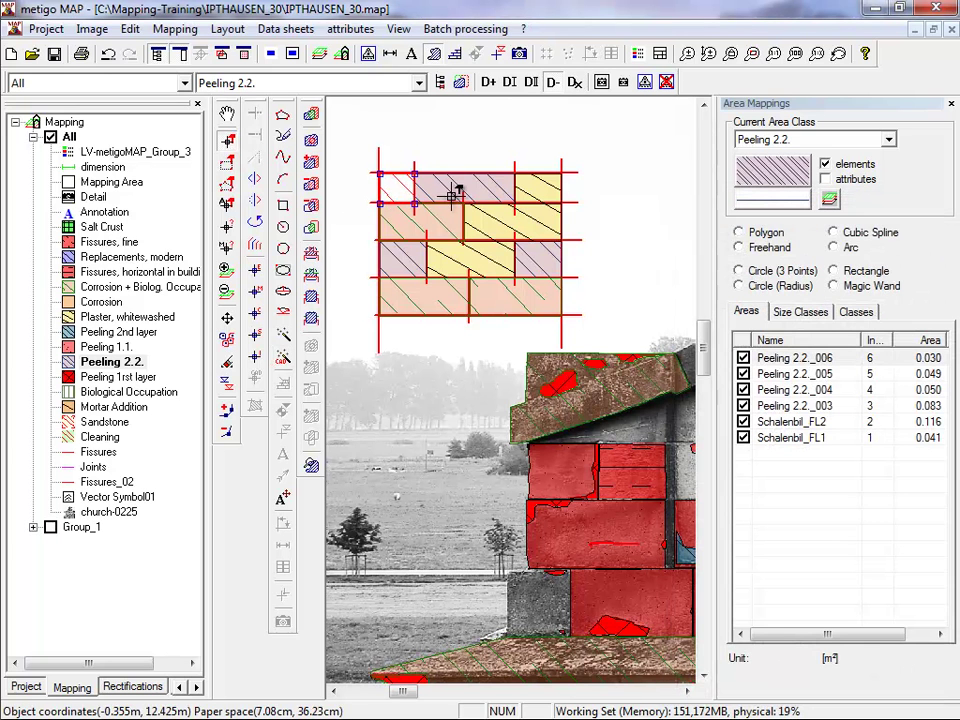
{"action": "left_click", "coordinate": [544, 191]}
{"action": "left_click", "coordinate": [470, 217]}
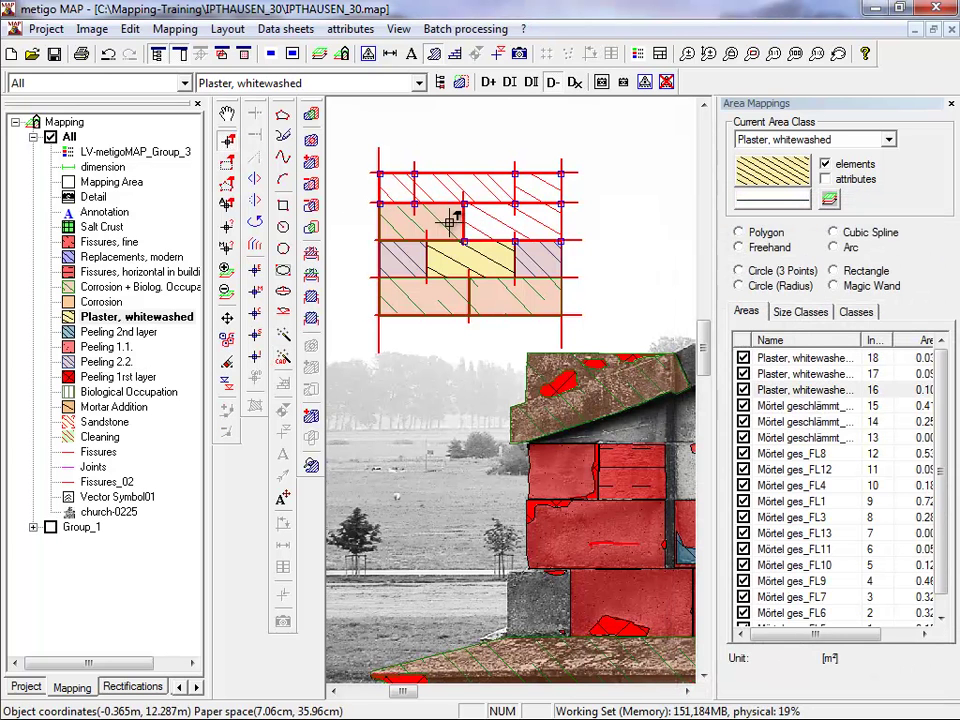
{"action": "left_click", "coordinate": [425, 245]}
{"action": "left_click", "coordinate": [446, 253]}
{"action": "left_click", "coordinate": [529, 261]}
{"action": "left_click", "coordinate": [538, 279]}
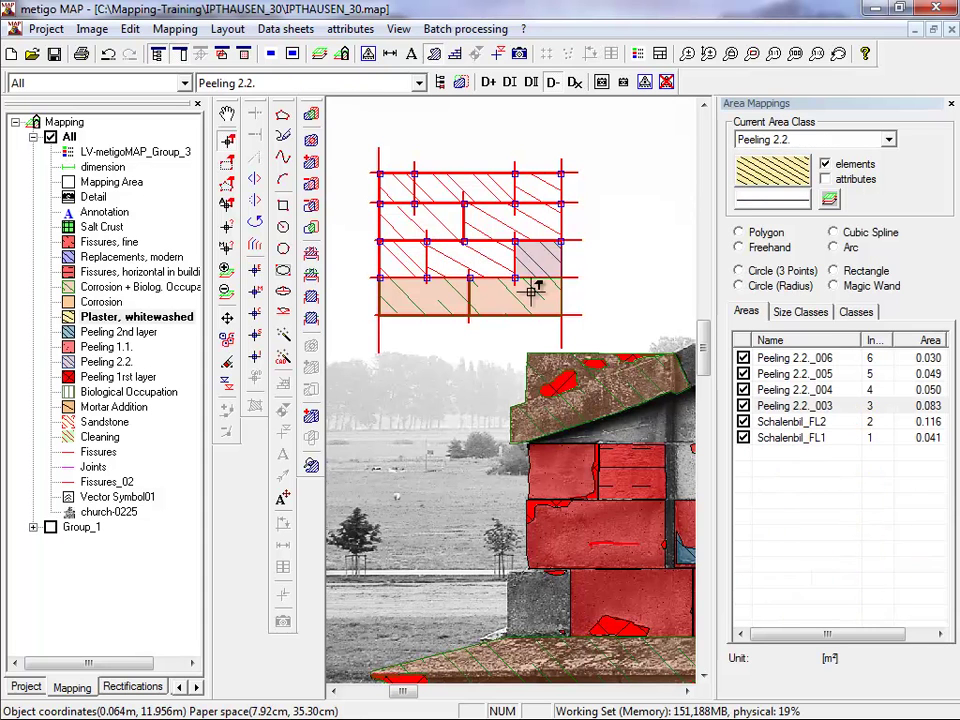
{"action": "left_click", "coordinate": [467, 297]}
{"action": "right_click", "coordinate": [434, 362]}
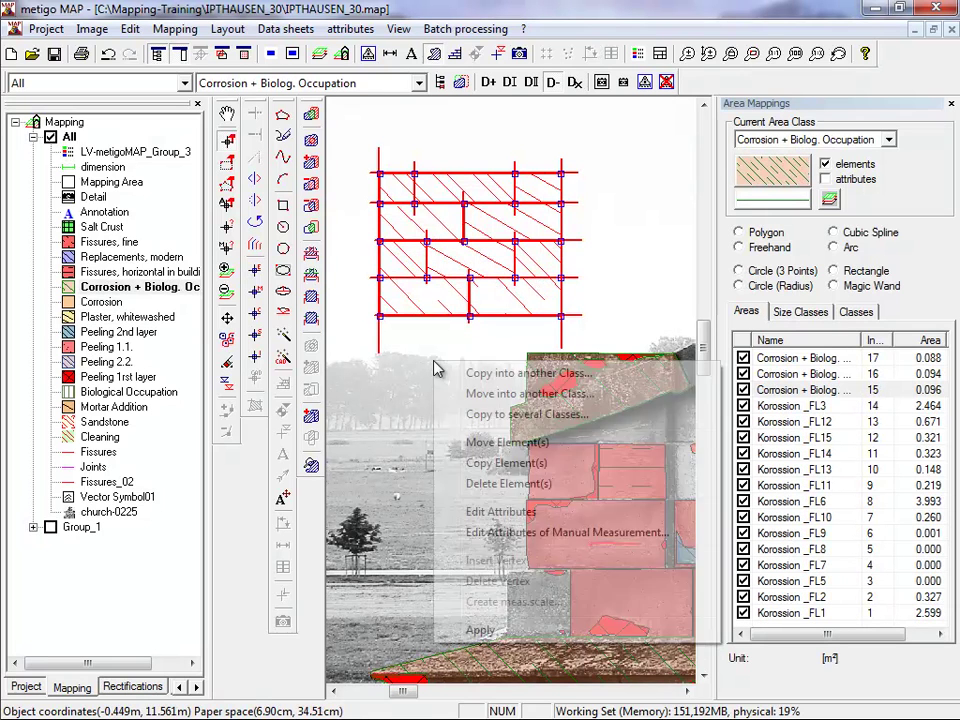
{"action": "left_click", "coordinate": [510, 483]}
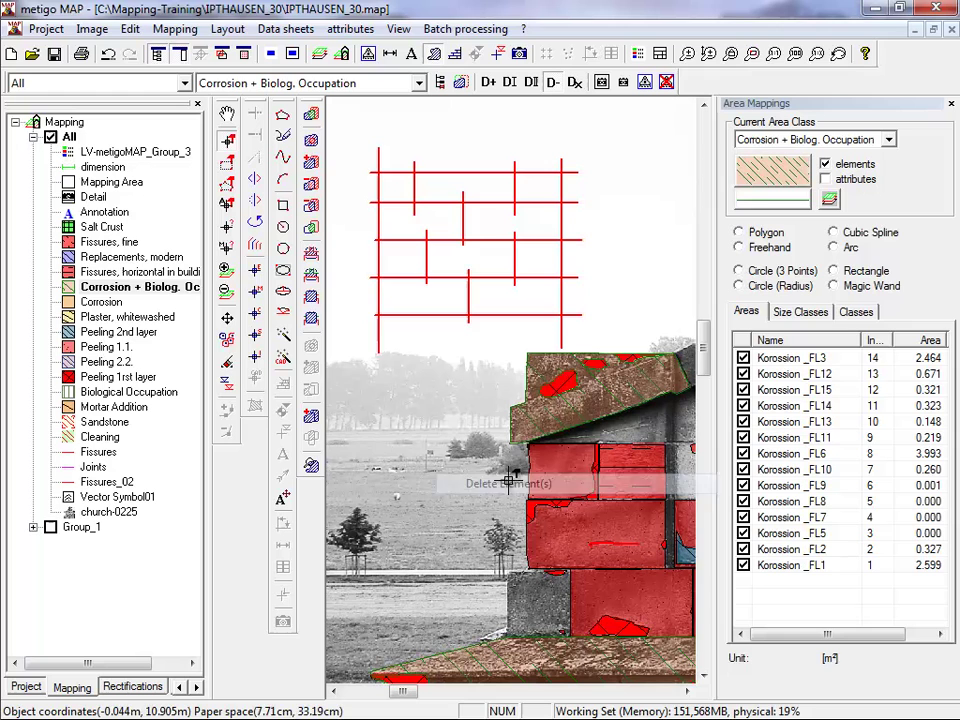
- Capture the whole Fissures grid with the CAD magic wand, filter to cuboid widths from 0.5 to 2 m, and accept the areas
{"action": "left_click", "coordinate": [285, 358]}
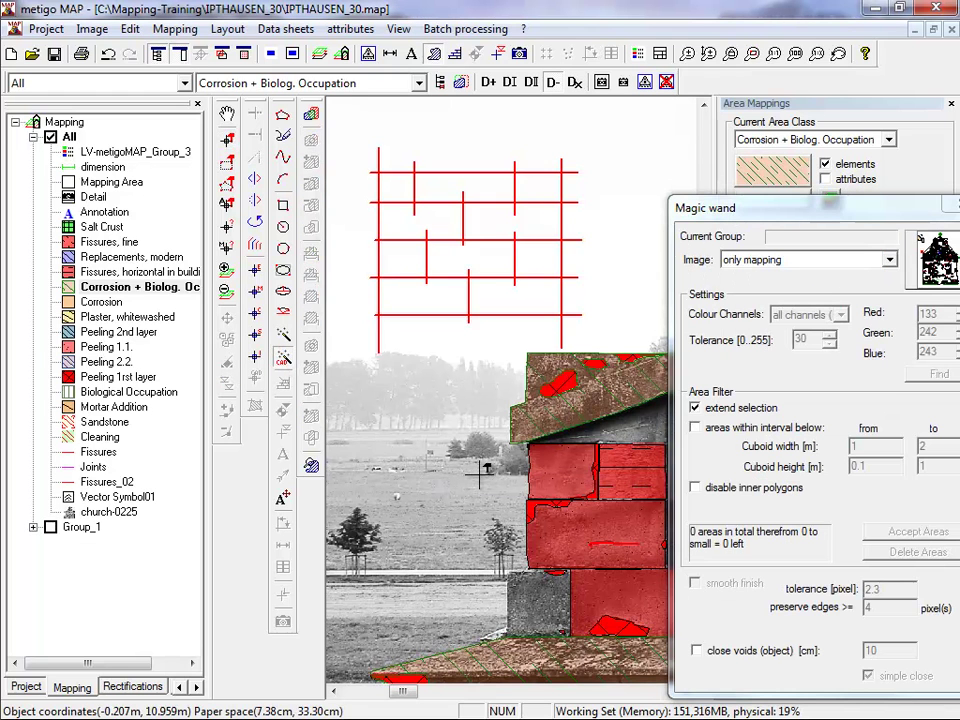
{"action": "mouse_move", "coordinate": [602, 344]}
{"action": "left_mouse_down"}
{"action": "mouse_move", "coordinate": [439, 180]}
{"action": "mouse_move", "coordinate": [347, 126]}
{"action": "left_mouse_up"}
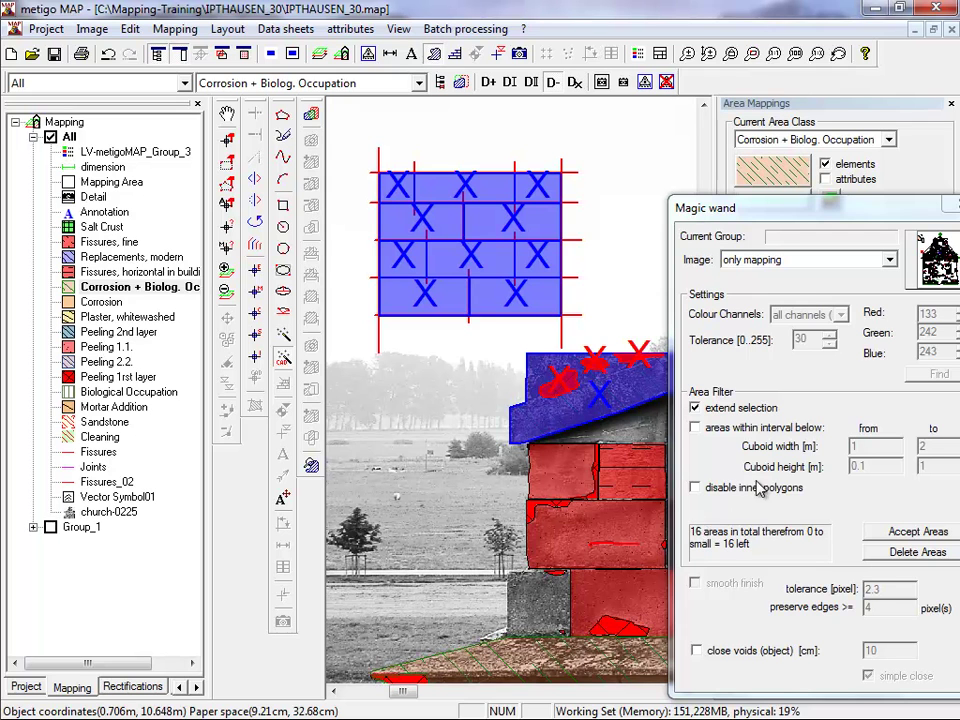
{"action": "left_click", "coordinate": [738, 428]}
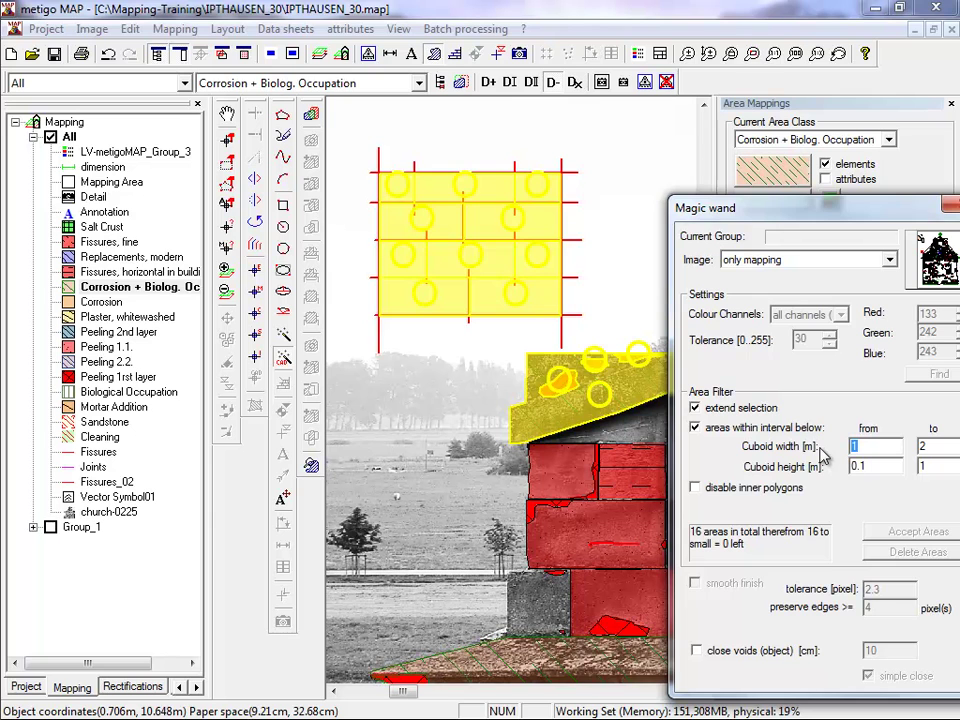
{"action": "type", "text": "2"}
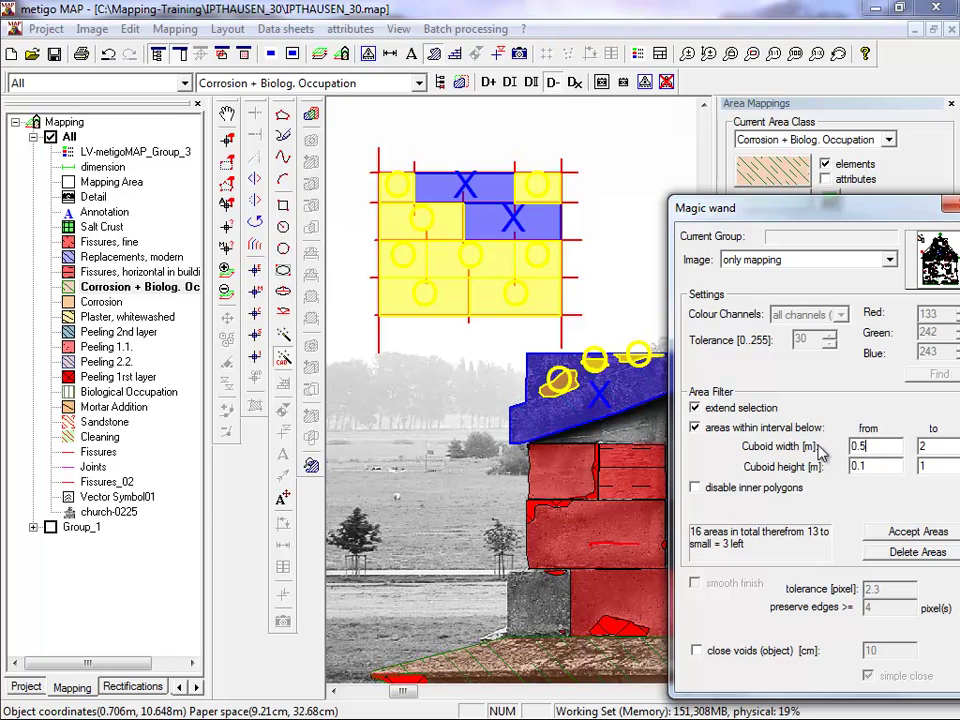
{"action": "left_click", "coordinate": [918, 532]}
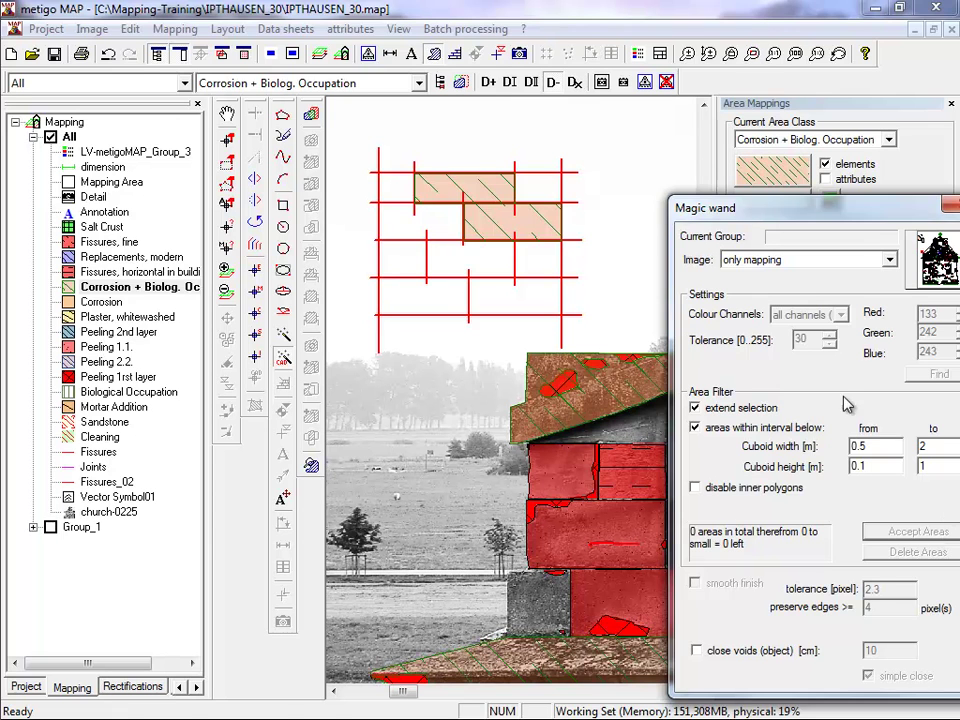
- Select the two mapped areas in the grid's top two rows and delete them, leaving only the Fissures lines
{"action": "left_click", "coordinate": [657, 232]}
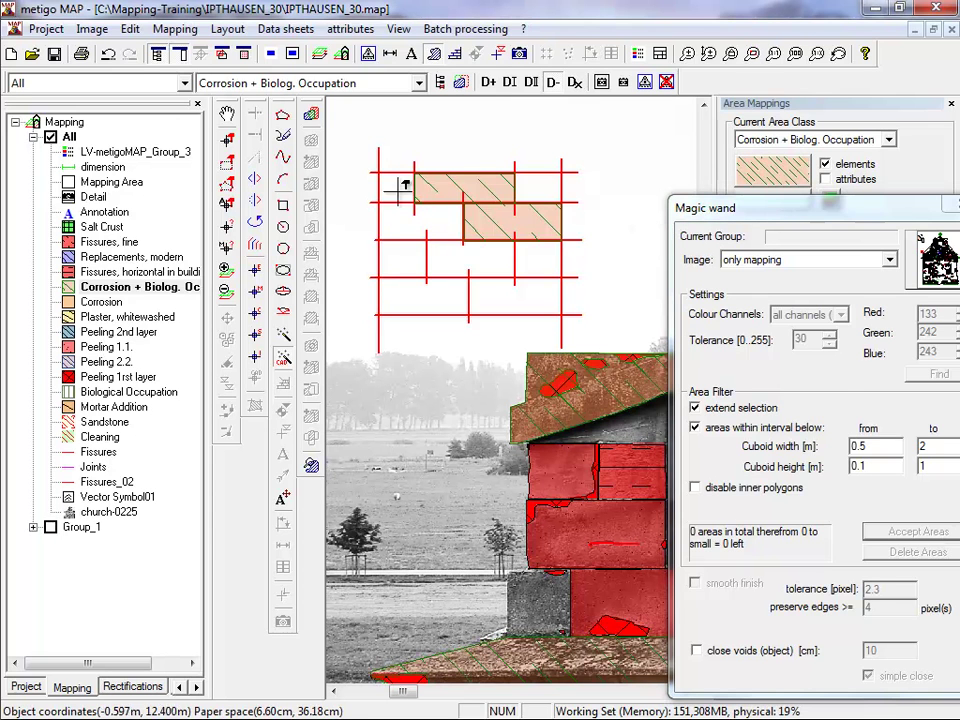
{"action": "left_click", "coordinate": [229, 143]}
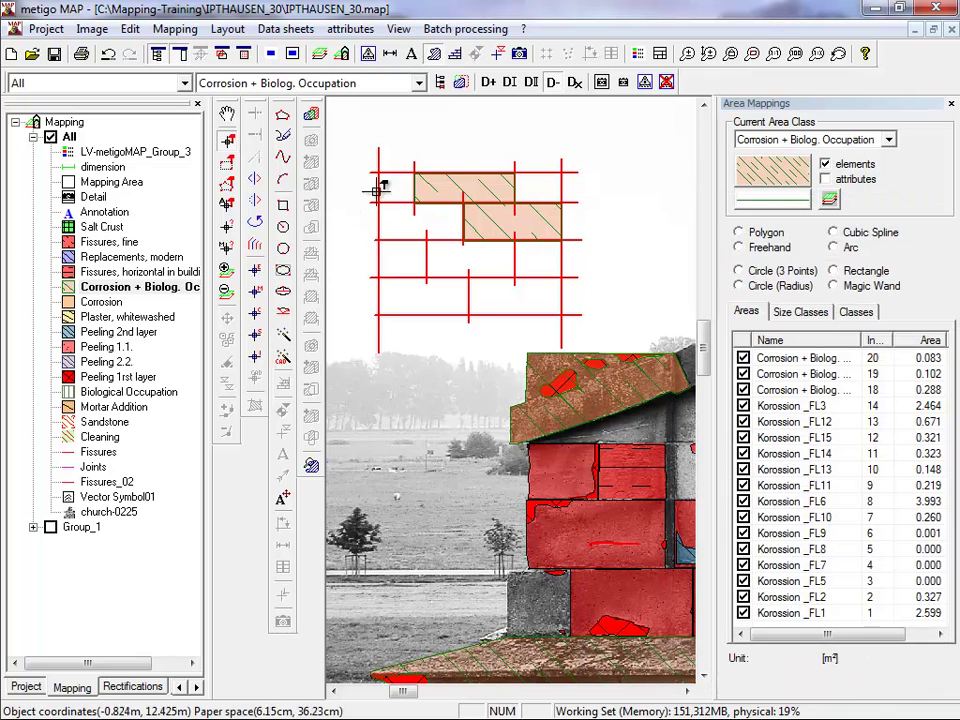
{"action": "left_click", "coordinate": [489, 216]}
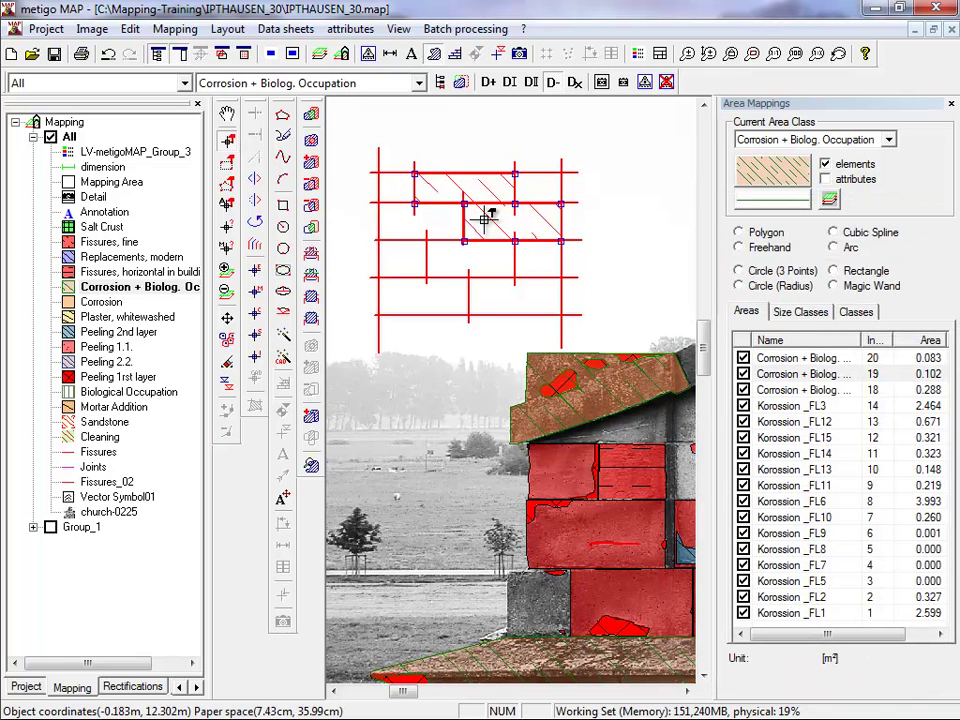
{"action": "key", "text": "Delete"}
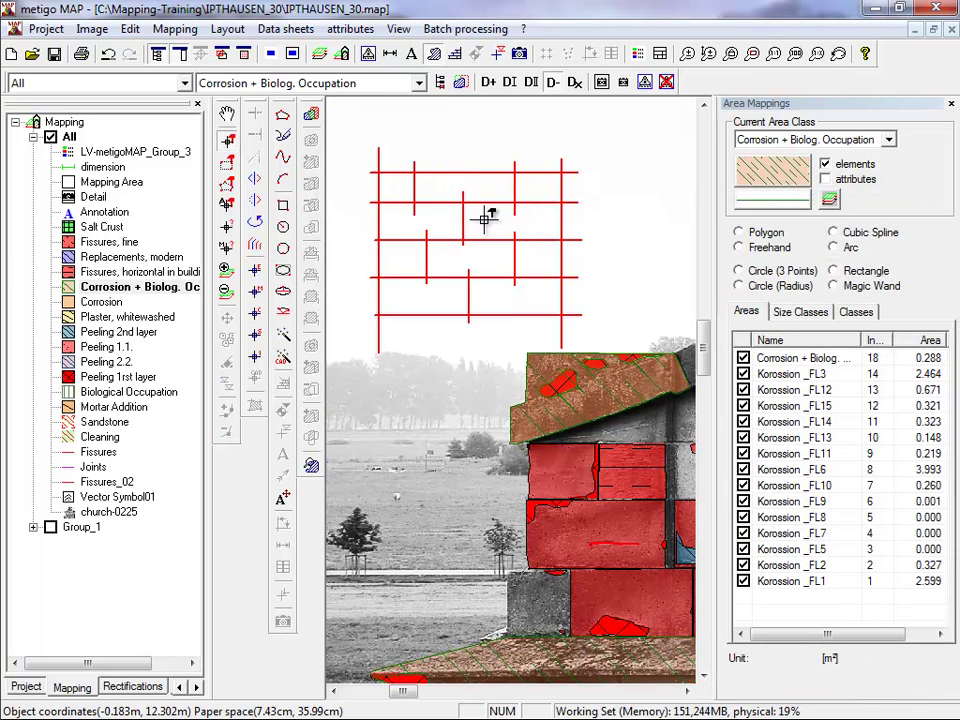
- Recapture the grid cells with the CAD magic wand, filter to cuboid widths from 0.1 to 0.3 m, and accept them as Corrosion + Biolog. Occupation
{"action": "left_click", "coordinate": [283, 358]}
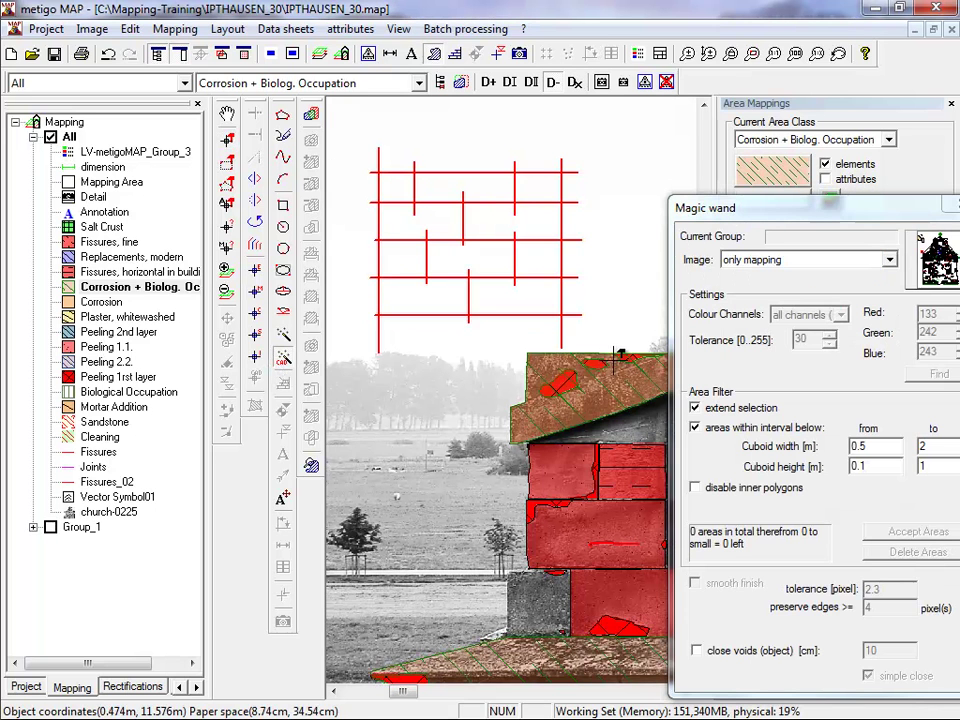
{"action": "left_click", "coordinate": [383, 165]}
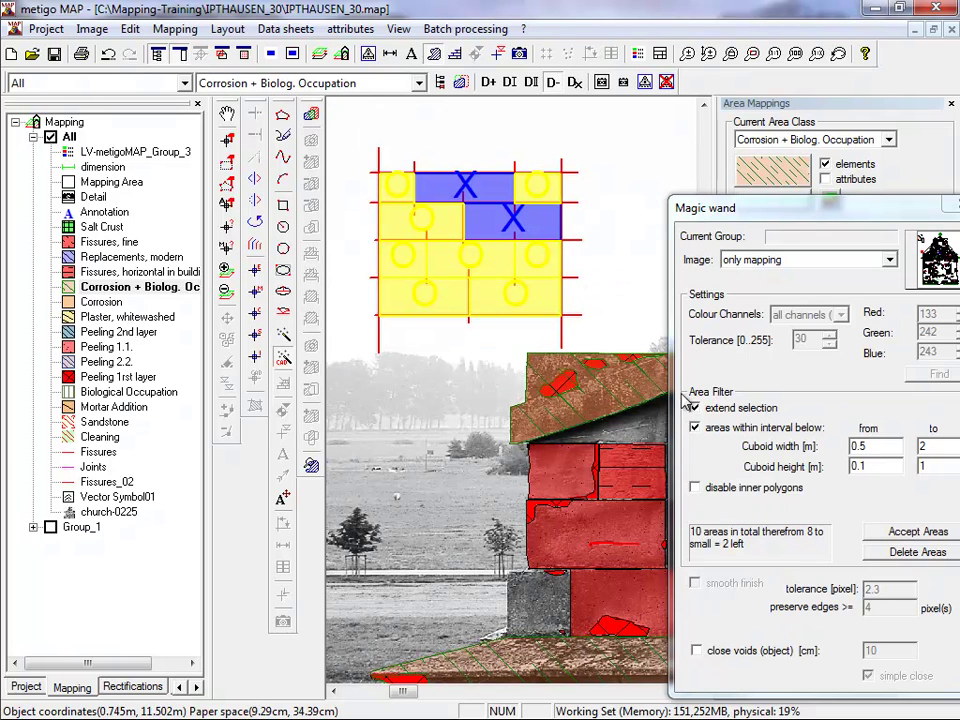
{"action": "left_click_drag", "start_coordinate": [874, 446], "coordinate": [798, 450]}
{"action": "type", "text": "0"}
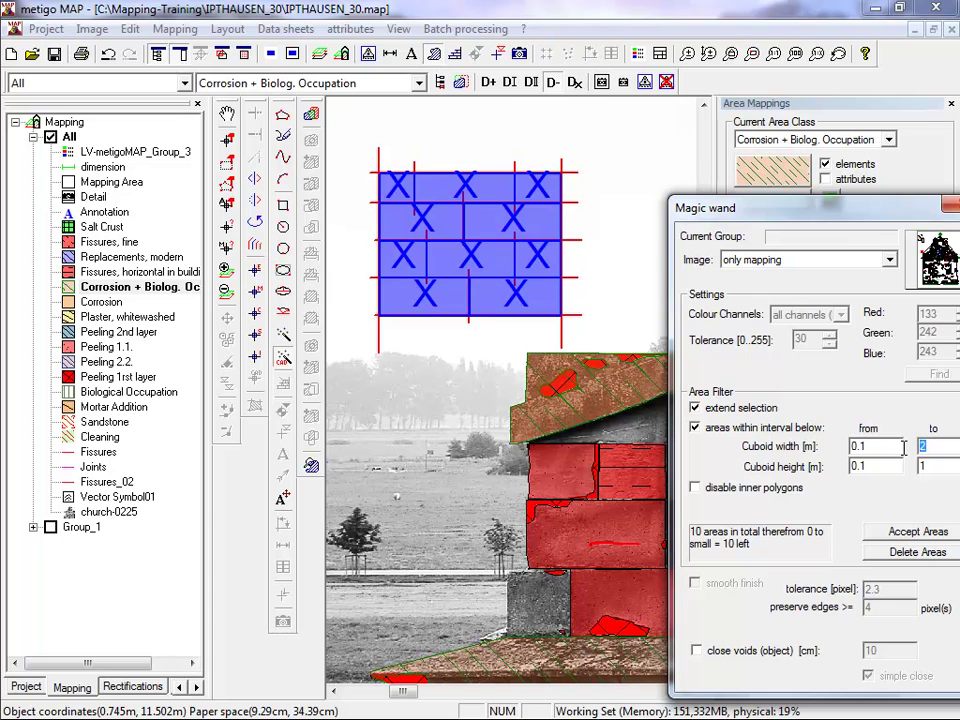
{"action": "type", "text": "0.3"}
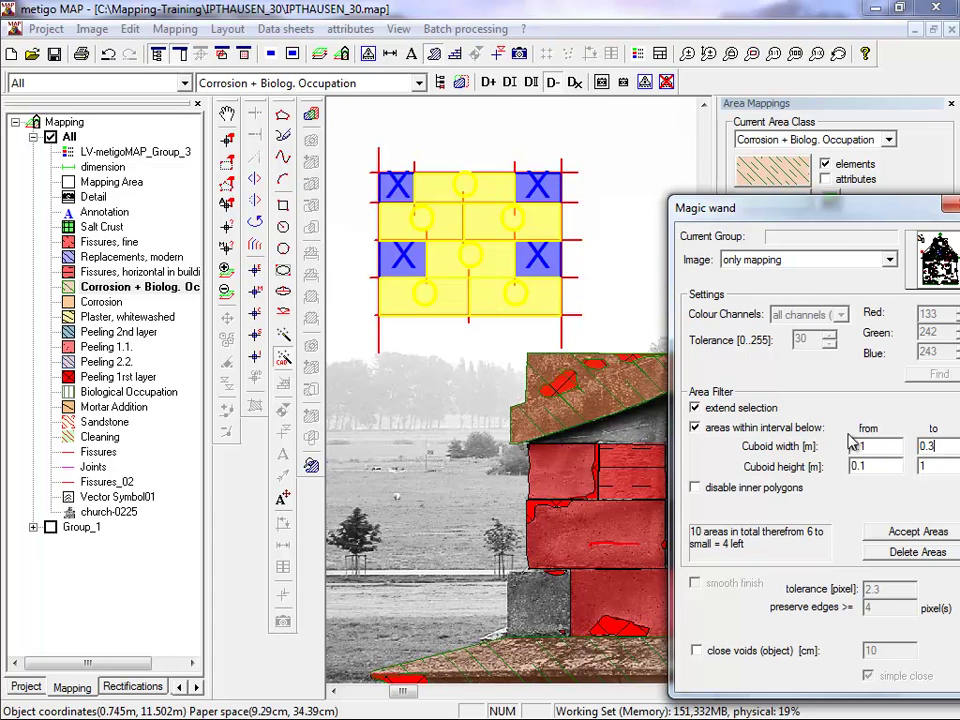
{"action": "left_click", "coordinate": [945, 537]}
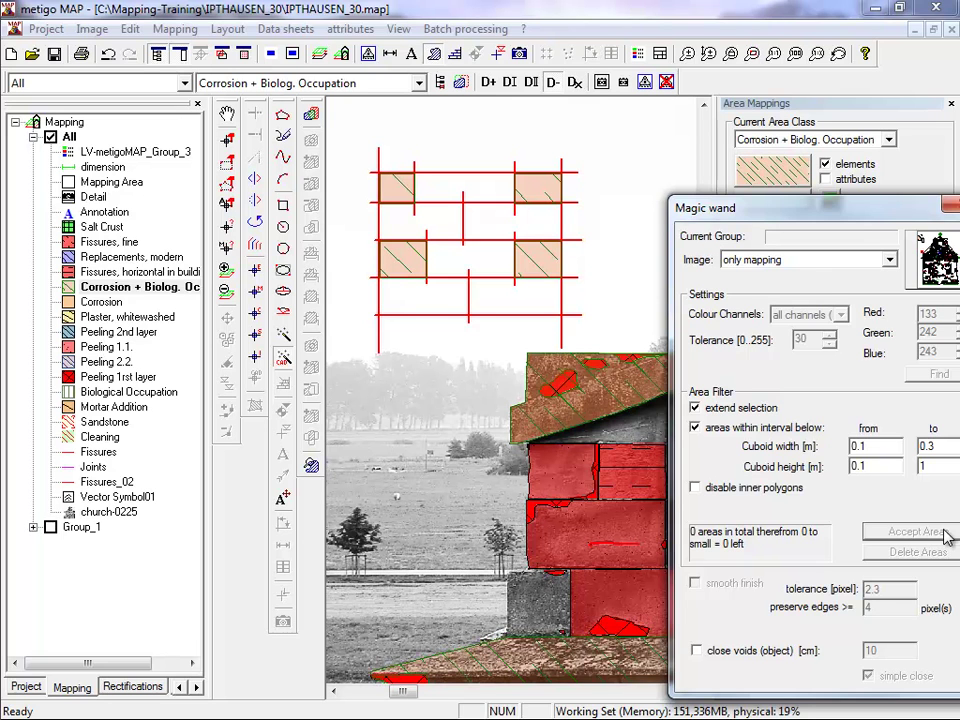
{"action": "left_click", "coordinate": [477, 355]}
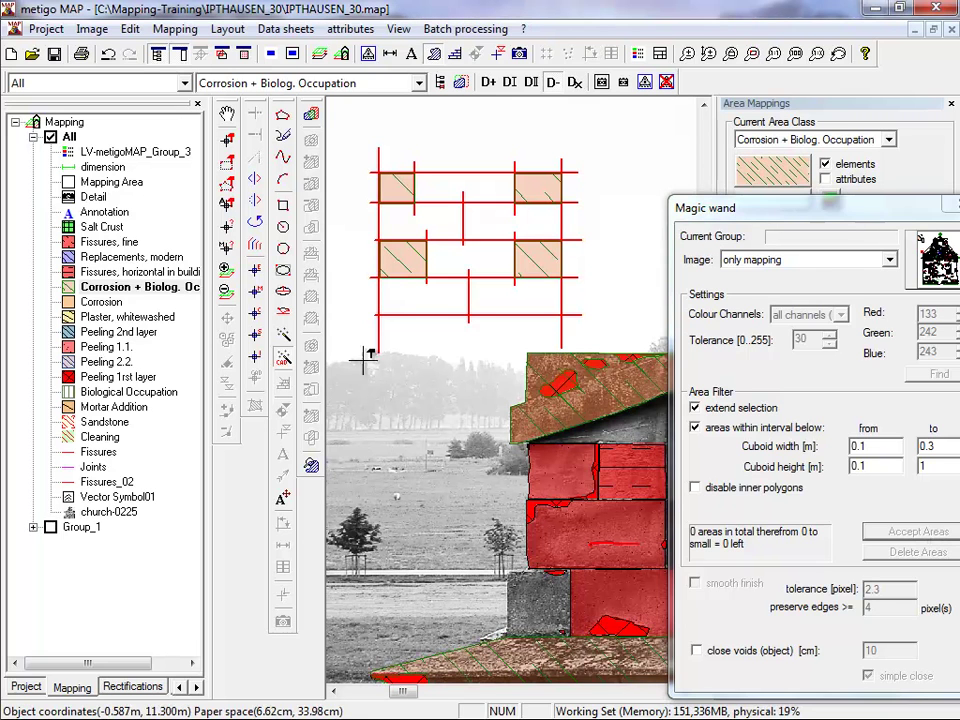
{"action": "left_click", "coordinate": [227, 116]}
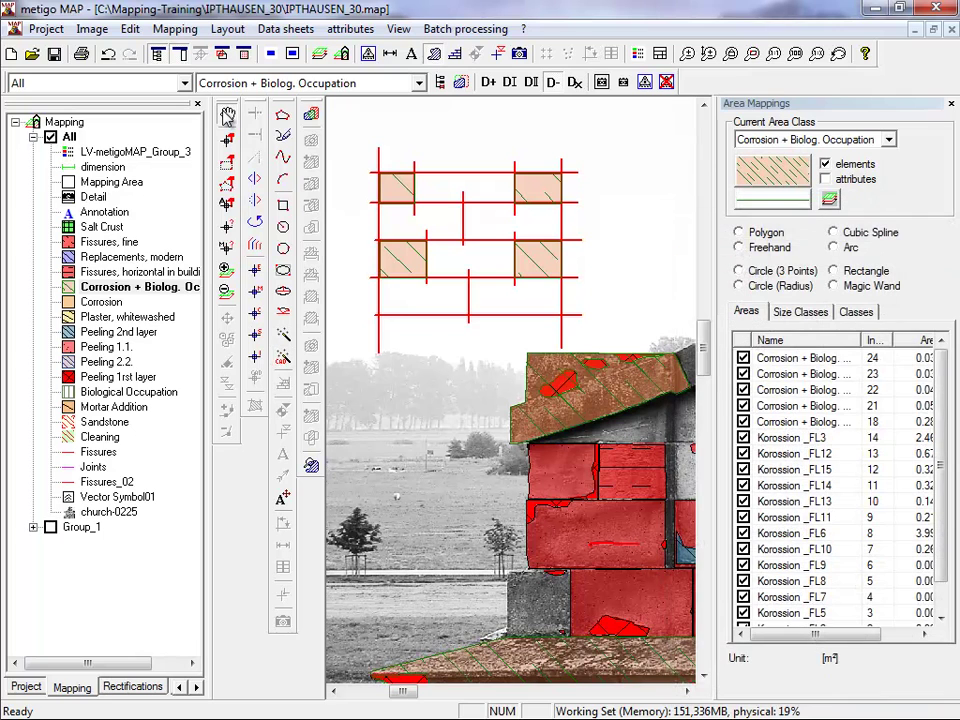